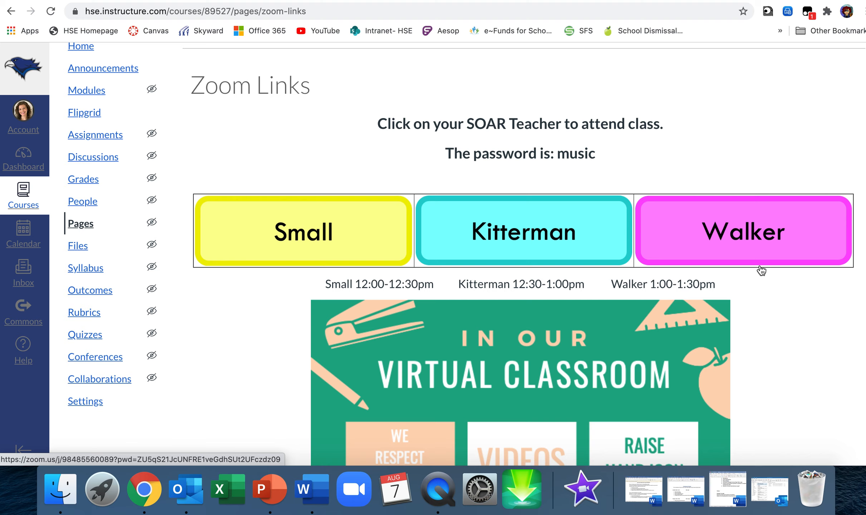
# Open the shared music course from the Canvas dashboard and look over its home page
pyautogui.click(26, 163)
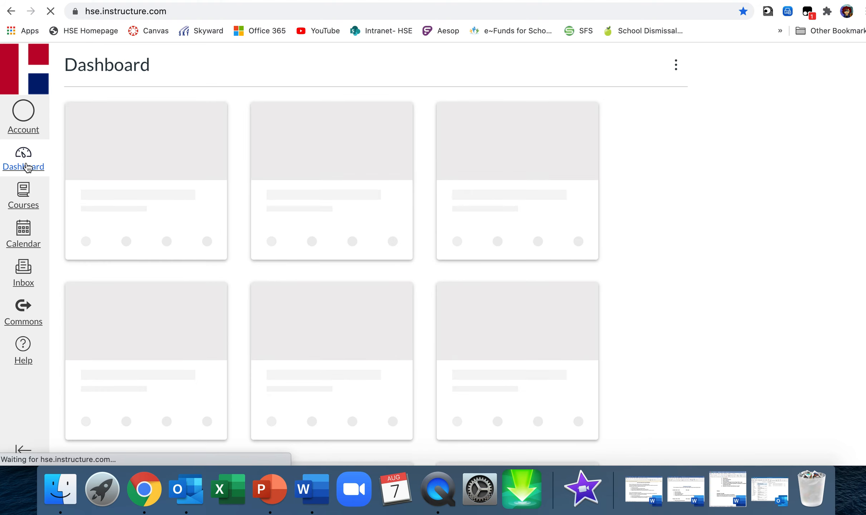
pyautogui.scroll(-8, 323, 362)
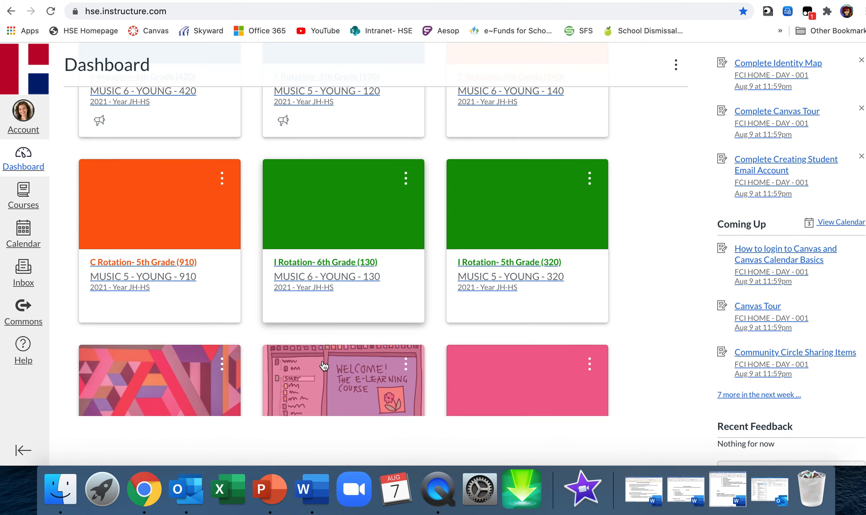
pyautogui.click(481, 349)
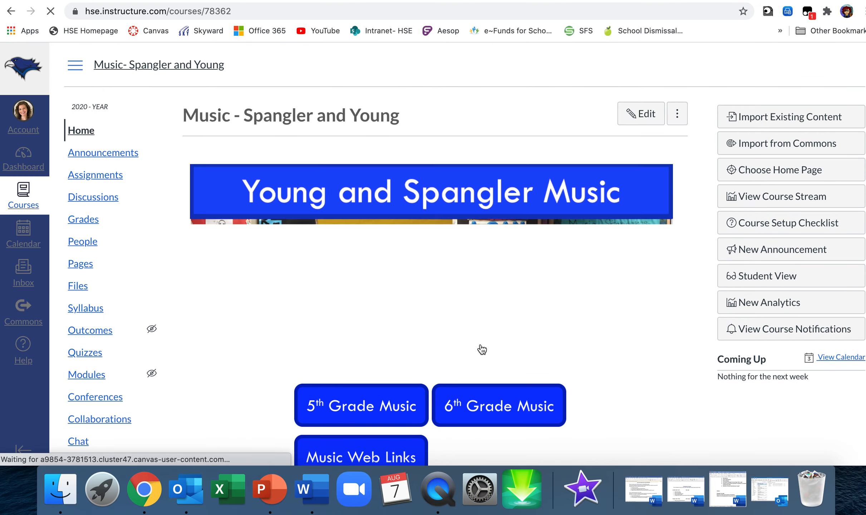
pyautogui.scroll(-4, 482, 349)
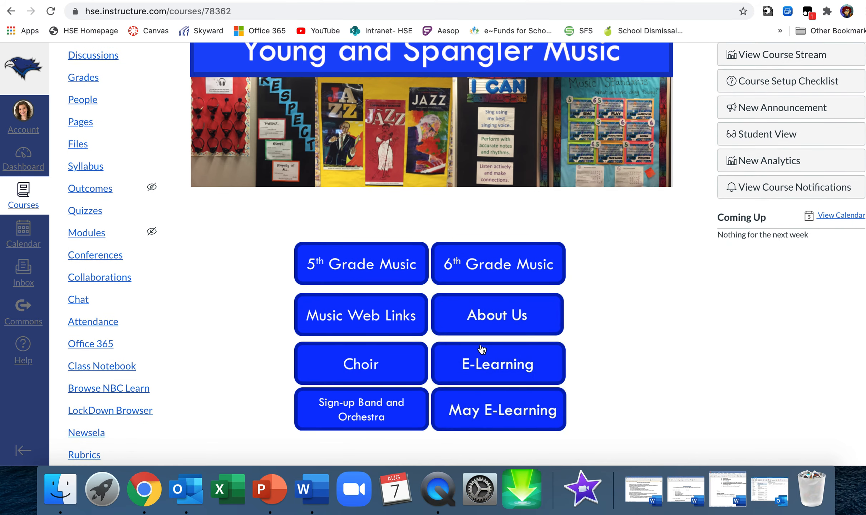
pyautogui.scroll(1, 482, 349)
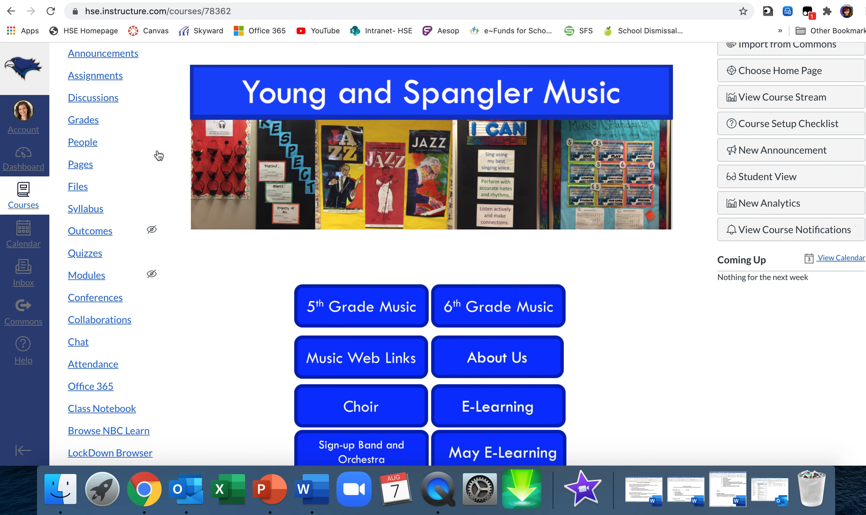
# Create a course page titled "Zoom Links" with an empty body, then save and publish it
pyautogui.click(85, 169)
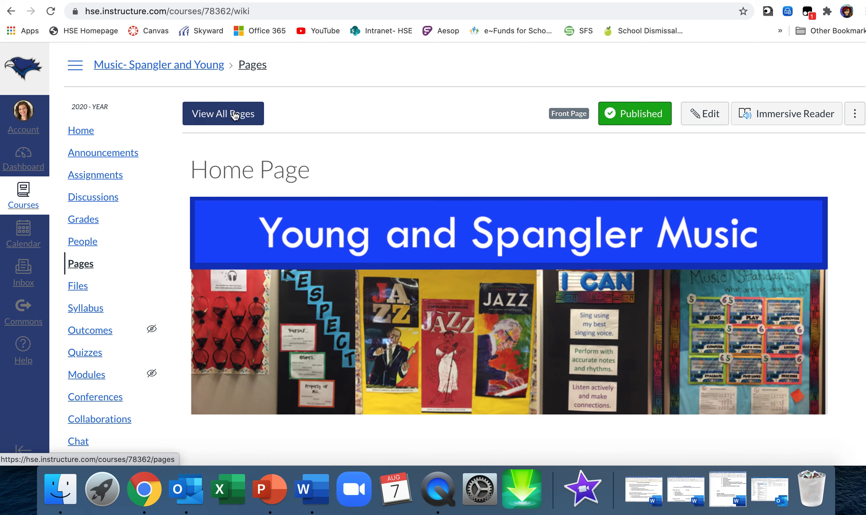
pyautogui.click(235, 115)
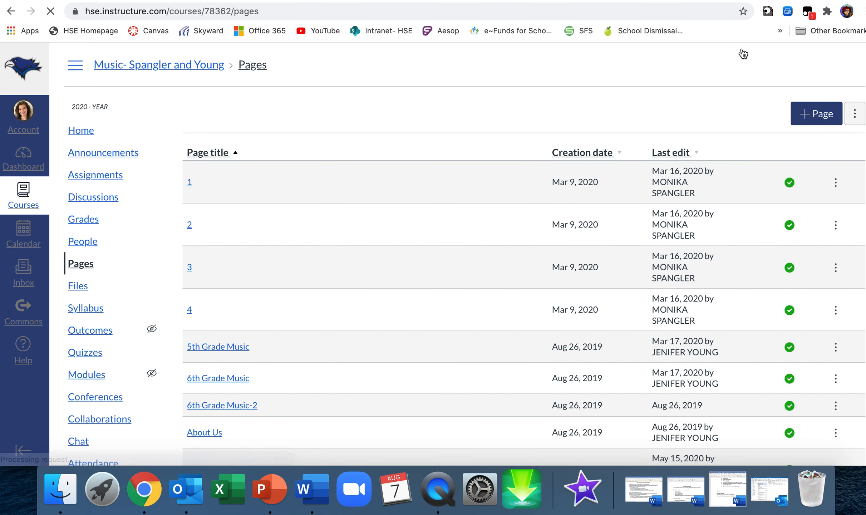
pyautogui.click(818, 116)
pyautogui.write('Zoom Links')
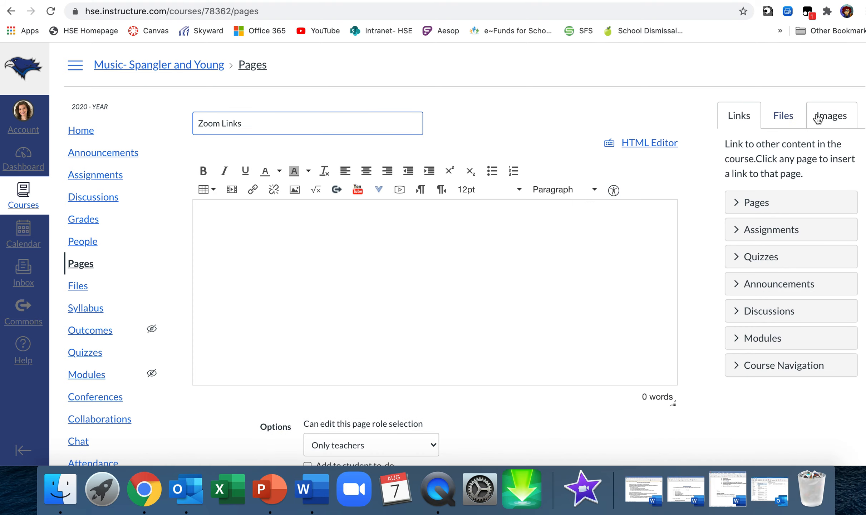
pyautogui.scroll(-5, 652, 293)
pyautogui.click(593, 315)
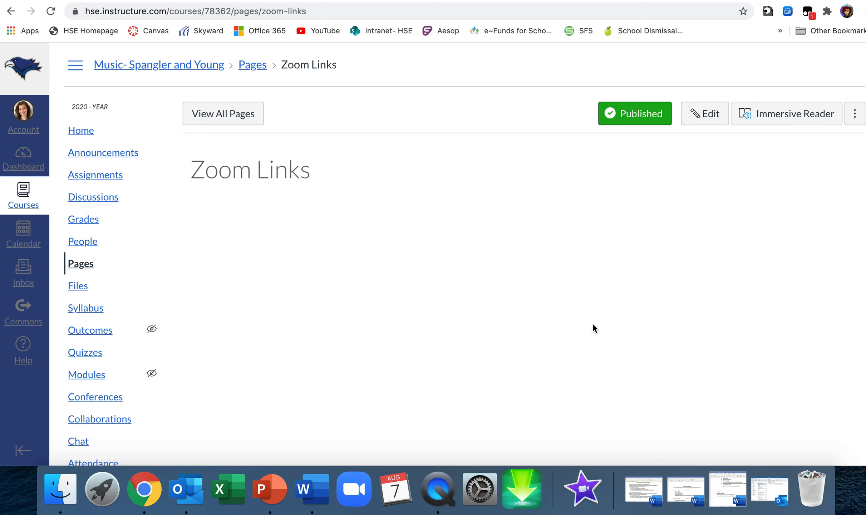
# Switch to PowerPoint and go to slide 13, which holds only the "Welcome to Music!" banner
pyautogui.click(273, 481)
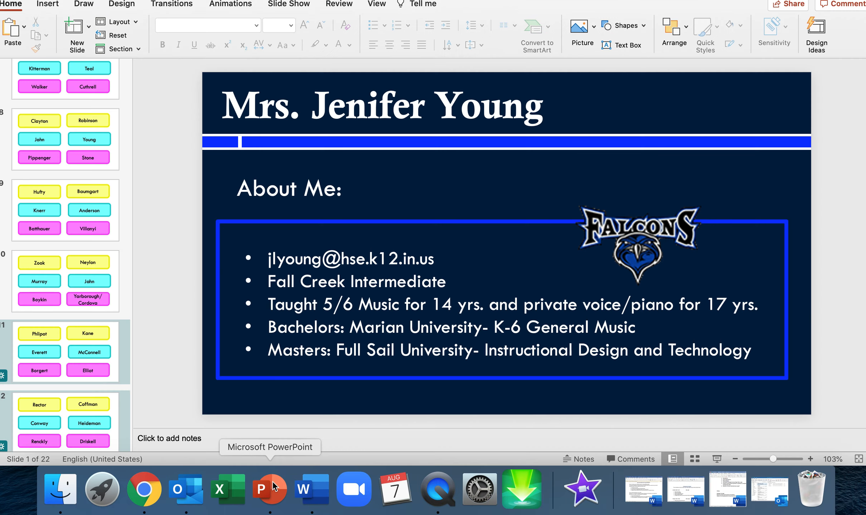
pyautogui.click(46, 162)
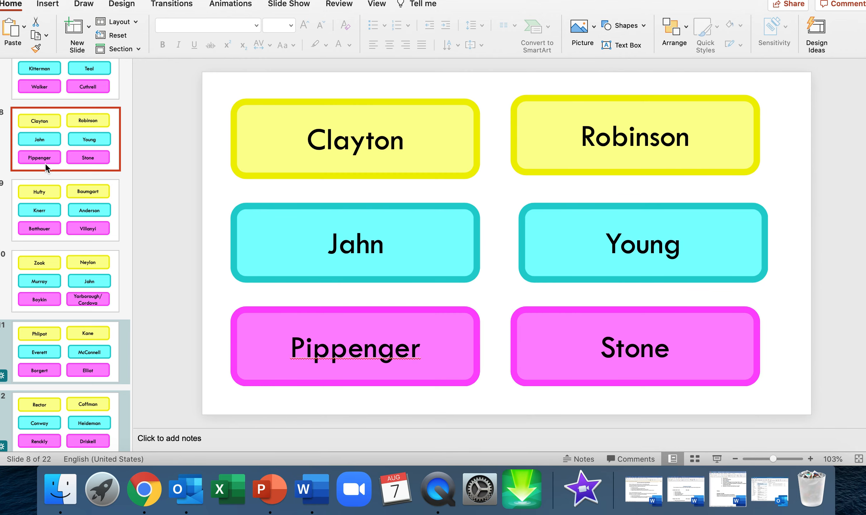
pyautogui.scroll(10, 46, 162)
pyautogui.scroll(-9, 46, 164)
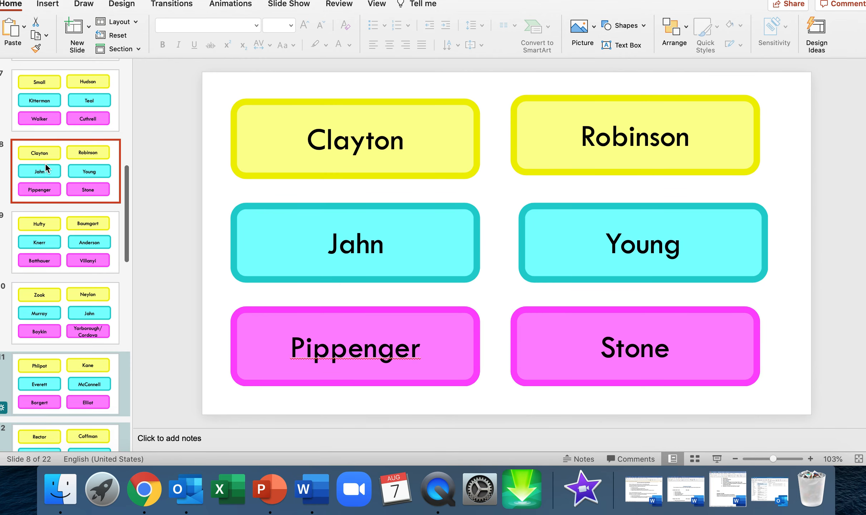
pyautogui.scroll(-6, 48, 200)
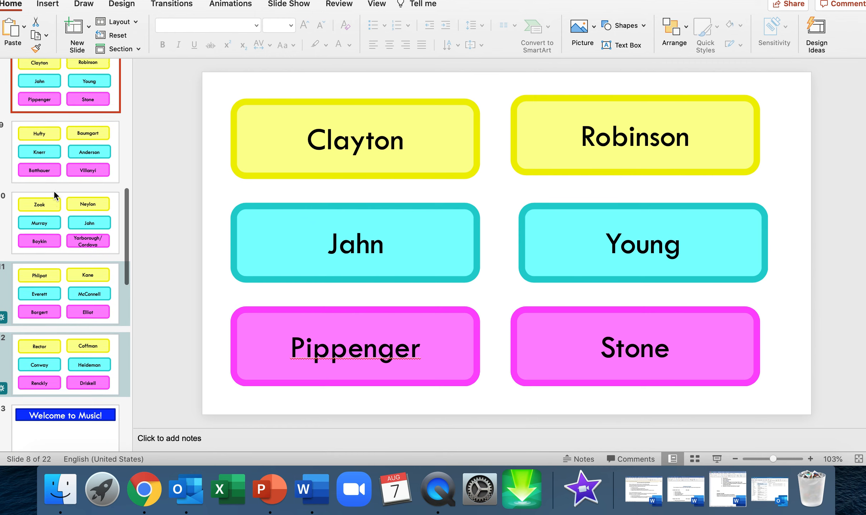
pyautogui.scroll(-1, 55, 192)
pyautogui.click(55, 219)
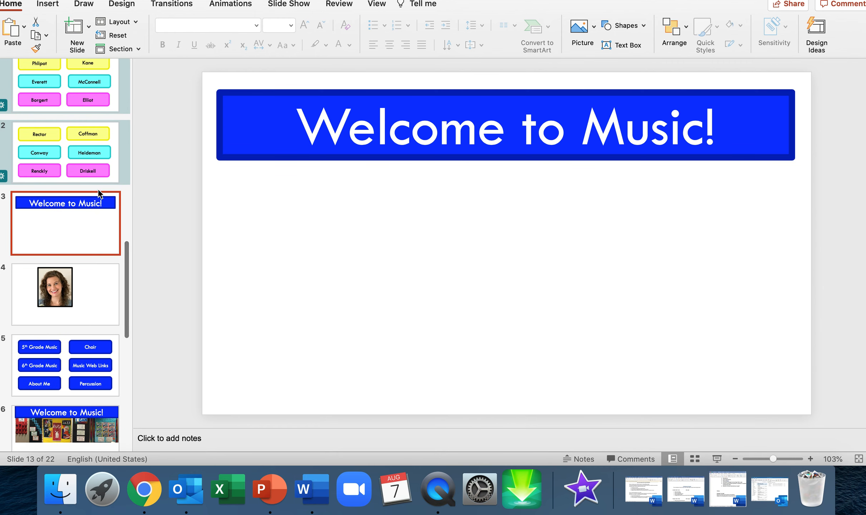
# Delete the "Welcome to Music!" banner from slide 13
pyautogui.click(369, 153)
pyautogui.press('BackSpace')
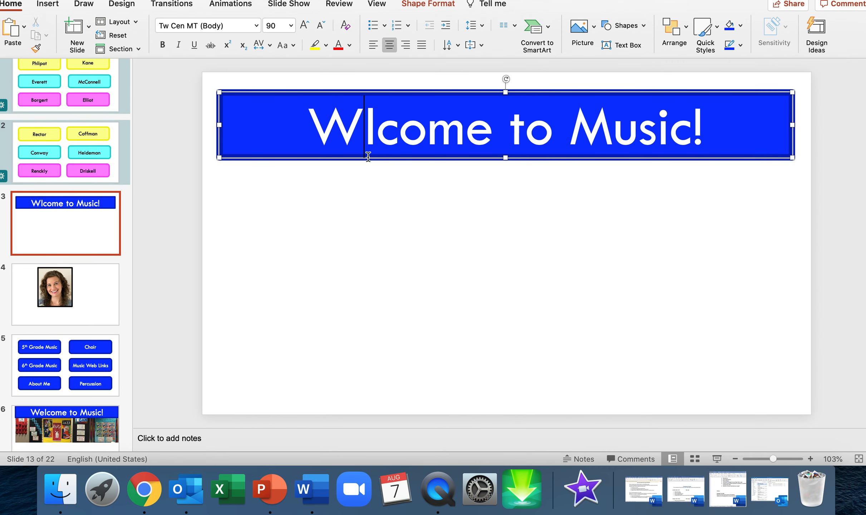
pyautogui.click(217, 102)
pyautogui.press('Delete')
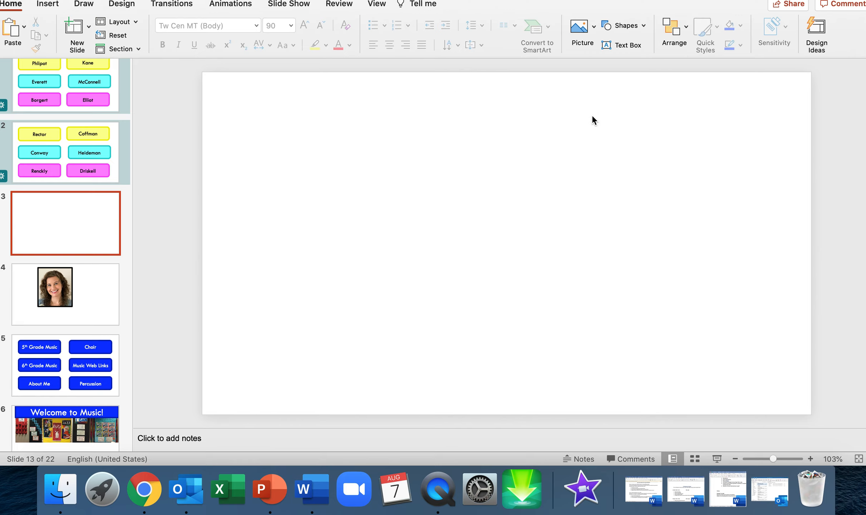
# Draw a rounded rectangle about 1.78" high and 2.01" wide near the slide's upper-left corner and fill it with the lightest blue
pyautogui.click(638, 26)
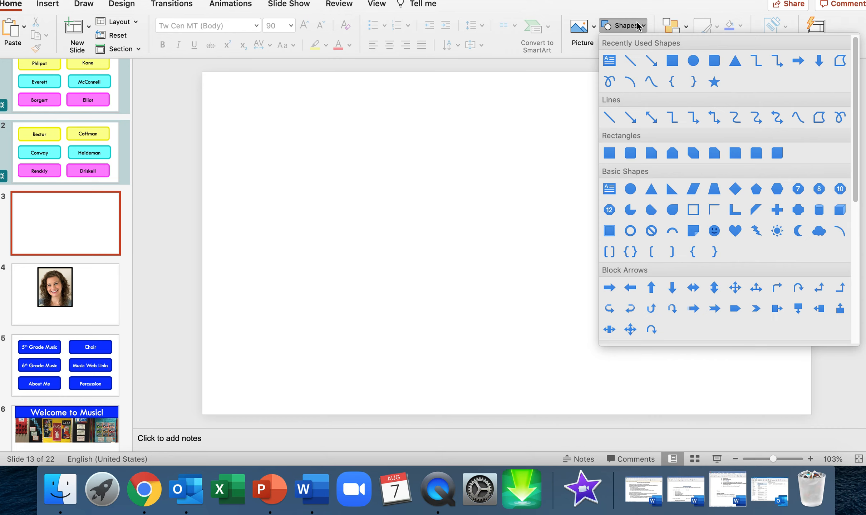
pyautogui.click(715, 61)
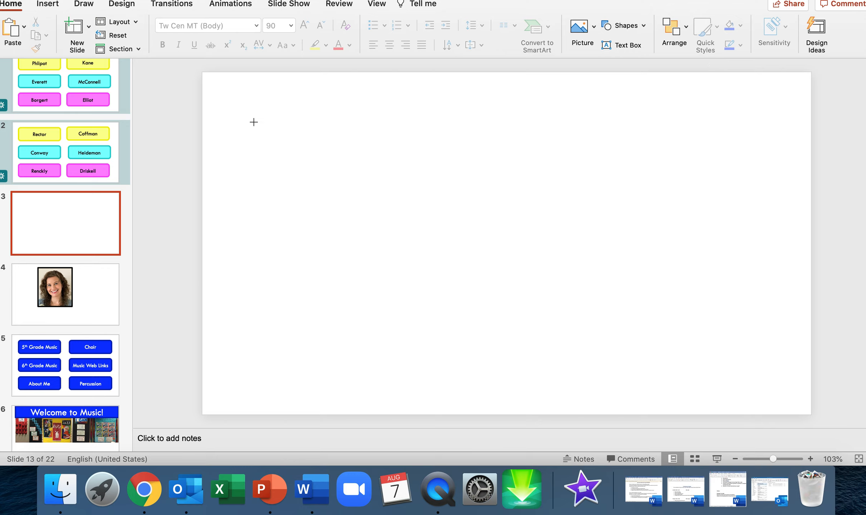
pyautogui.moveTo(240, 109)
pyautogui.mouseDown()
pyautogui.moveTo(376, 199)
pyautogui.moveTo(334, 191)
pyautogui.mouseUp()
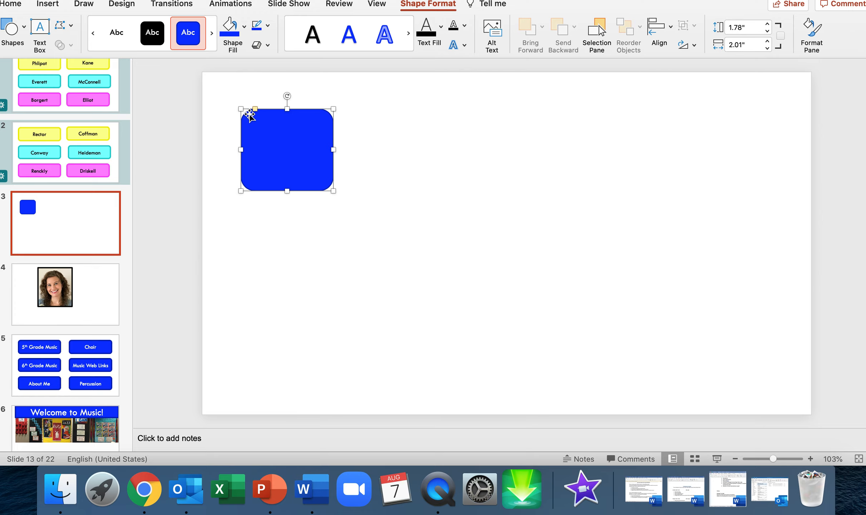
pyautogui.click(245, 32)
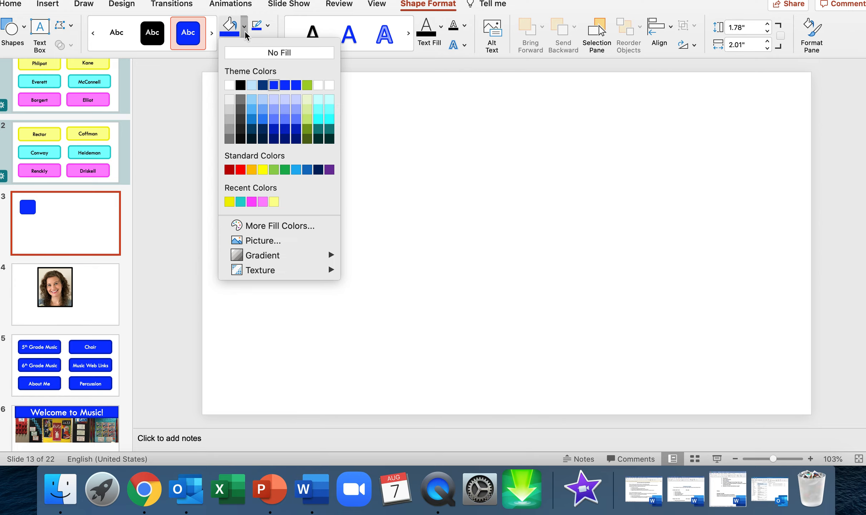
pyautogui.click(274, 101)
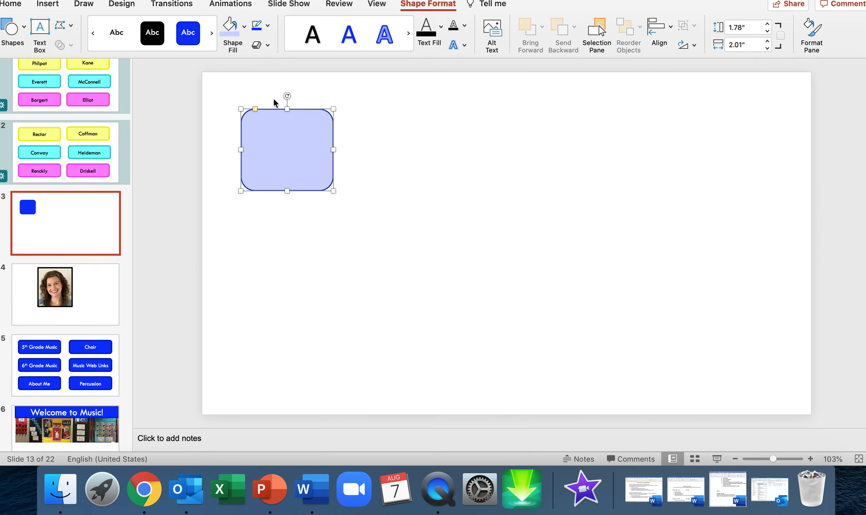
# Give the rounded rectangle a very dark blue outline with a weight of 4½ pt
pyautogui.click(268, 26)
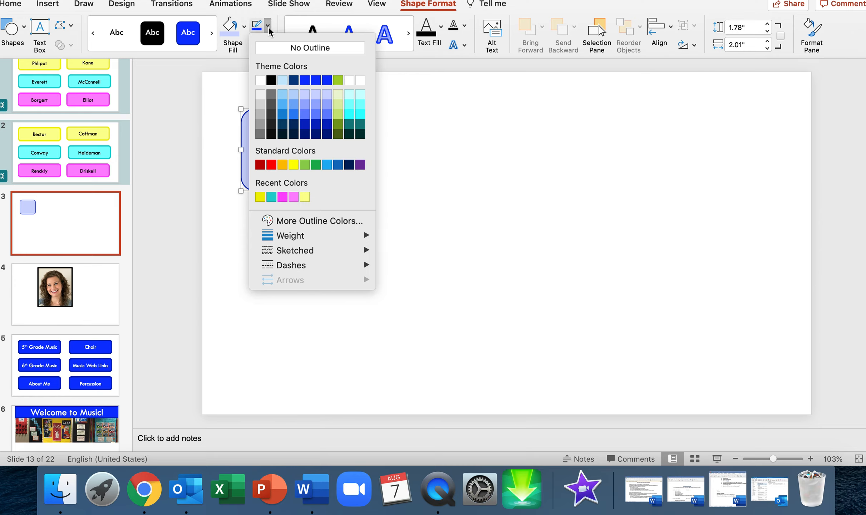
pyautogui.click(326, 135)
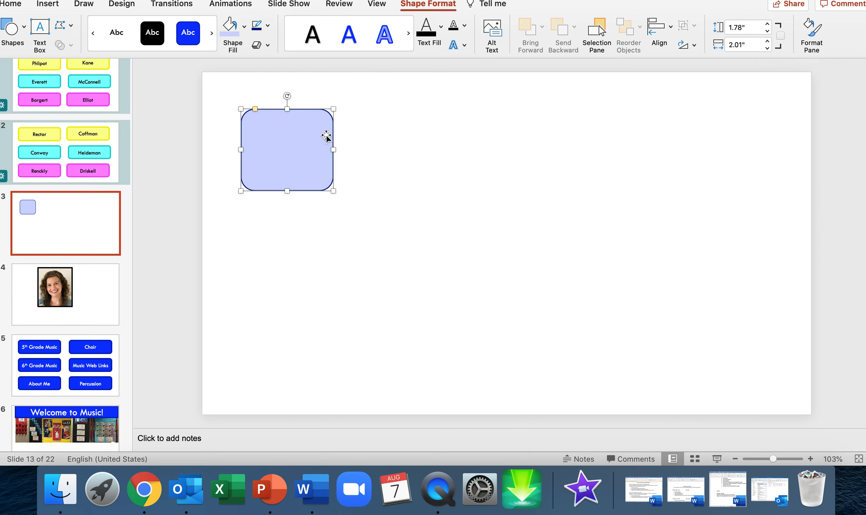
pyautogui.click(268, 27)
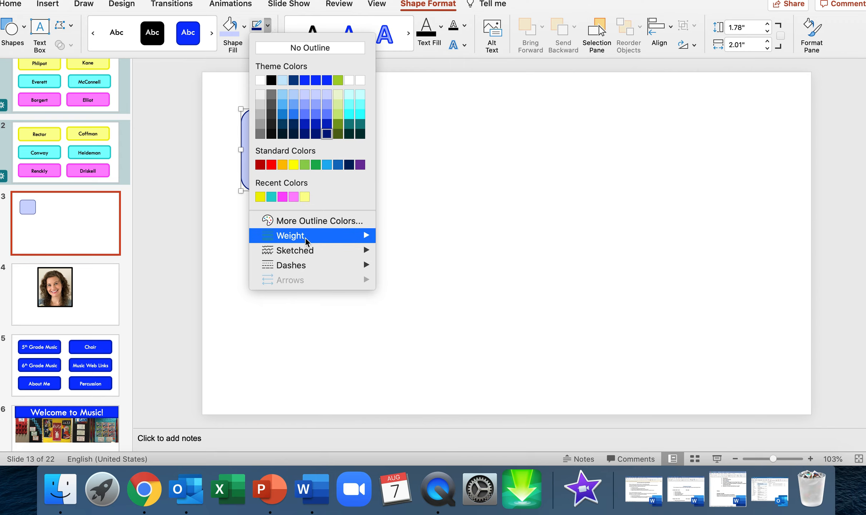
pyautogui.moveTo(311, 237)
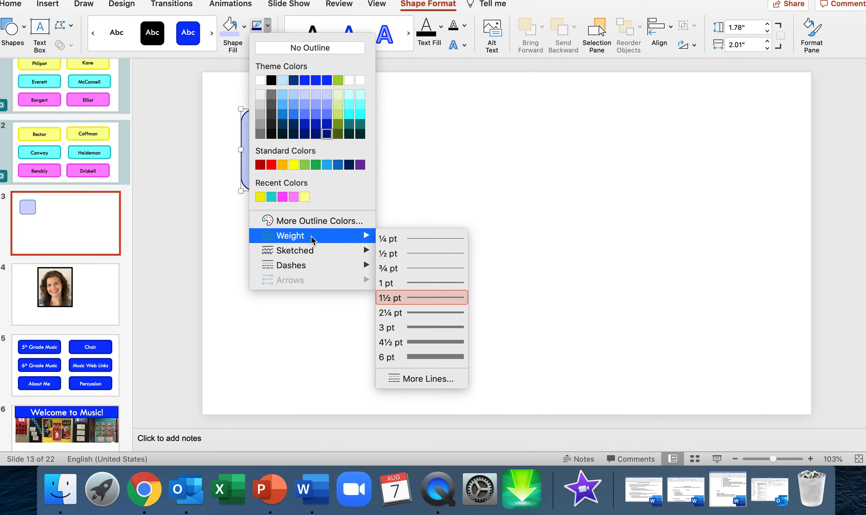
pyautogui.click(422, 342)
pyautogui.click(430, 199)
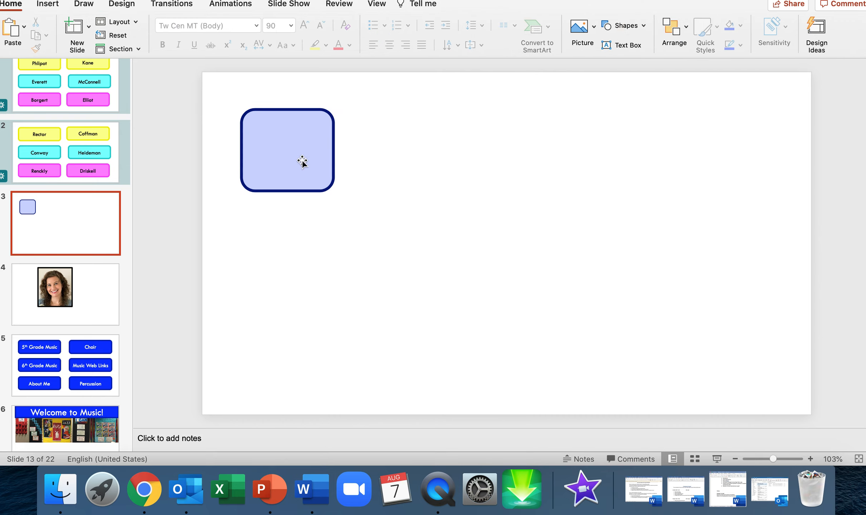
# Add the text "Zoom Links" inside the rounded rectangle
pyautogui.click(276, 147)
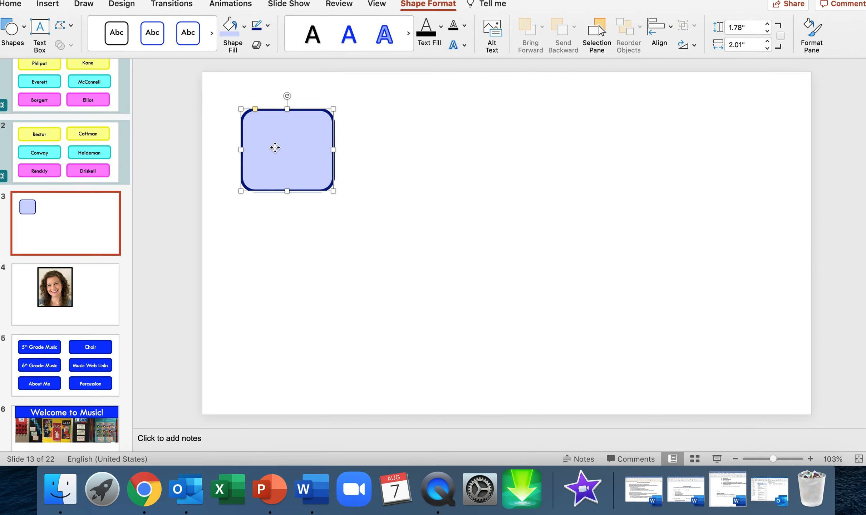
pyautogui.write('Zoom Links')
pyautogui.click(373, 143)
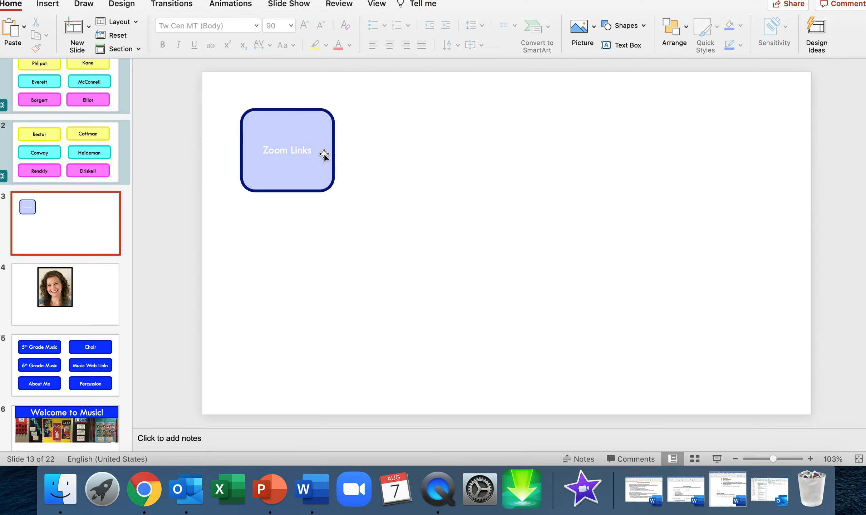
# Format the "Zoom Links" text in the shape with a black fill and font size 28
pyautogui.click(308, 149)
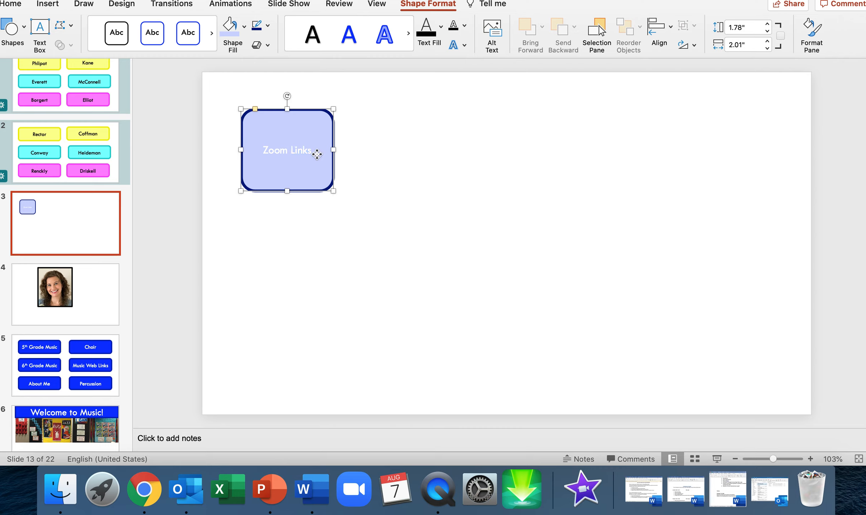
pyautogui.moveTo(314, 150); pyautogui.dragTo(233, 151)
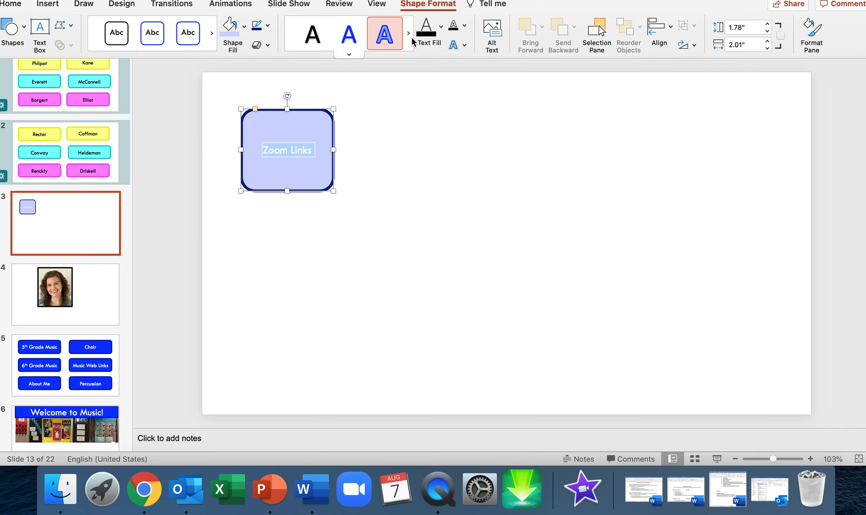
pyautogui.click(441, 27)
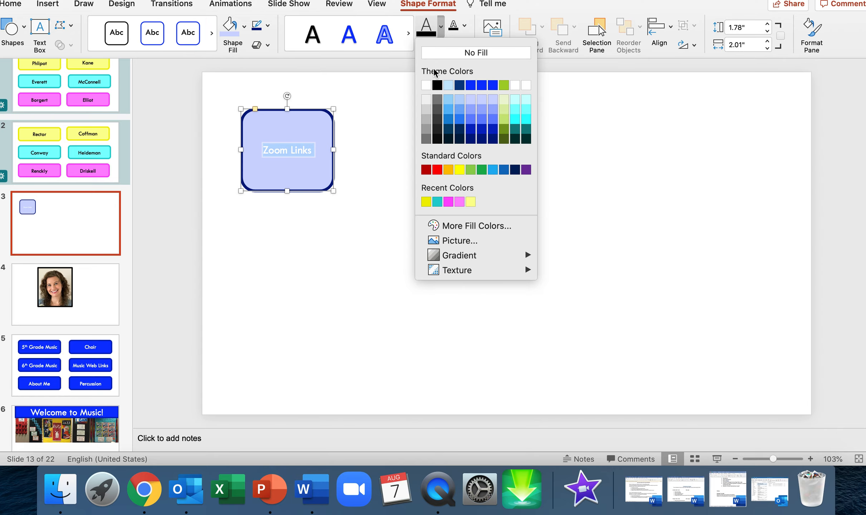
pyautogui.click(438, 85)
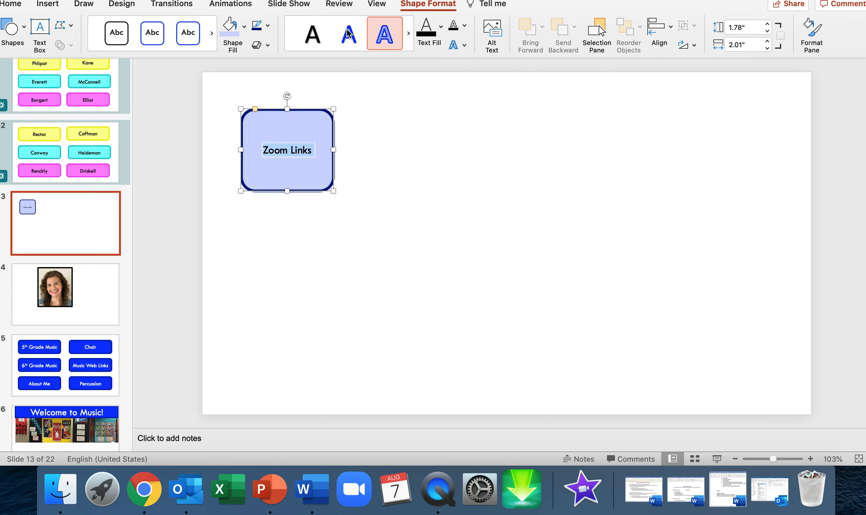
pyautogui.click(16, 5)
pyautogui.click(291, 25)
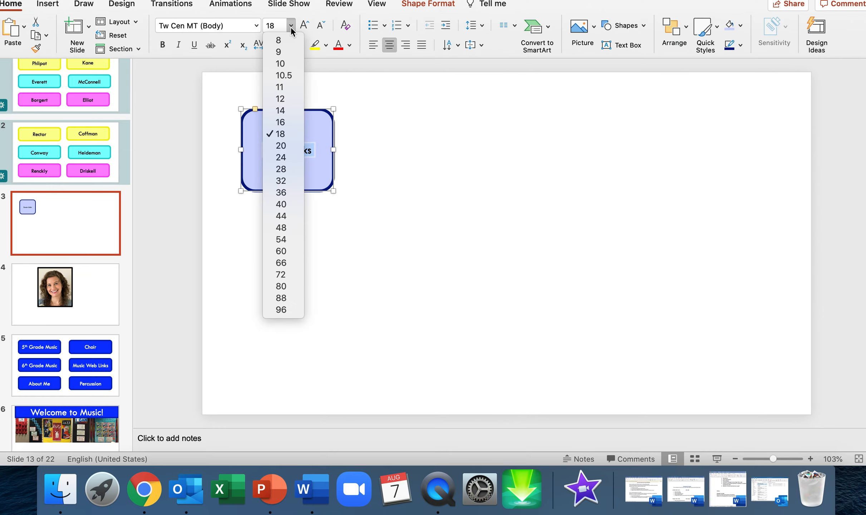
pyautogui.click(297, 170)
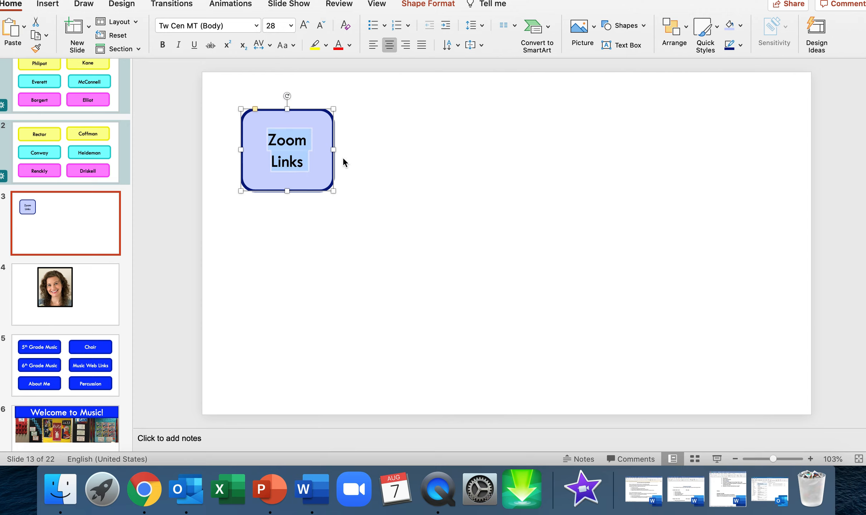
pyautogui.click(370, 168)
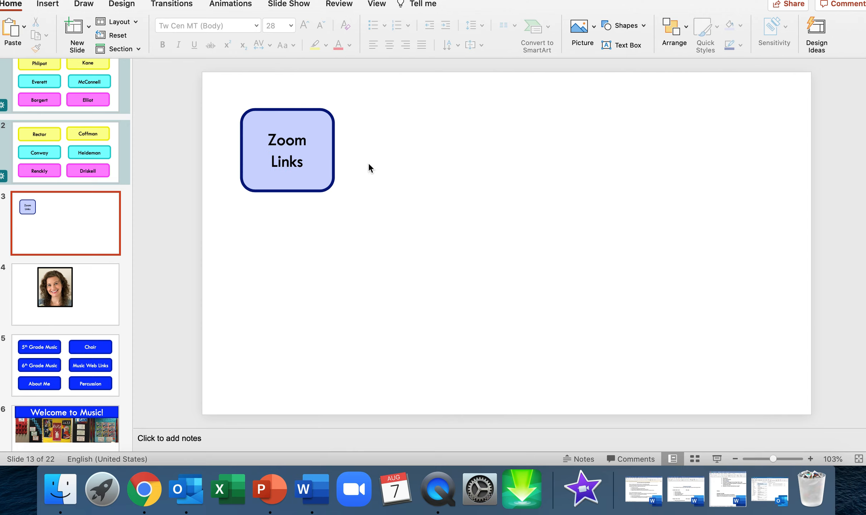
# Save the "Zoom Links" rounded rectangle as a PNG picture named ZoomLinks.png on the Desktop
pyautogui.rightClick(328, 116)
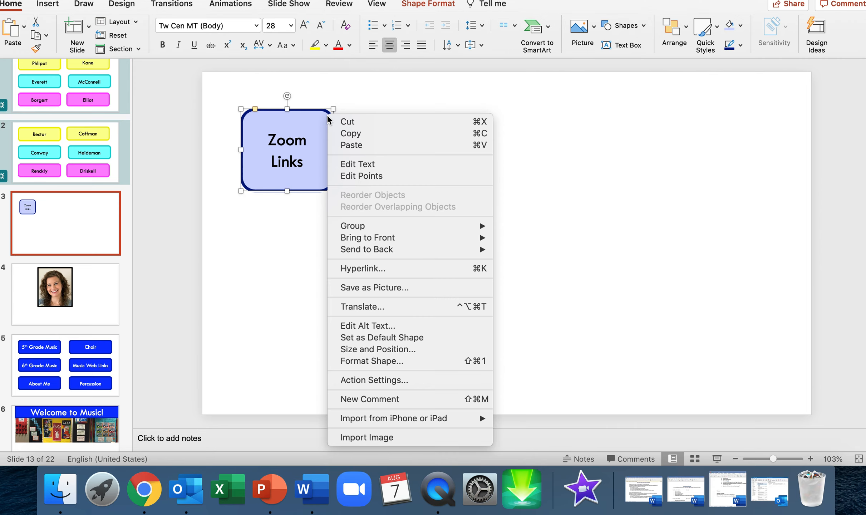
pyautogui.click(367, 287)
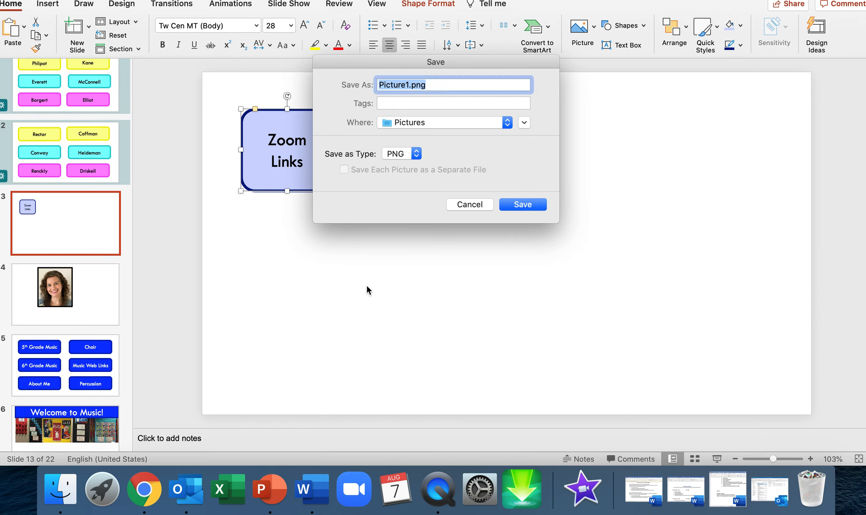
pyautogui.click(406, 87)
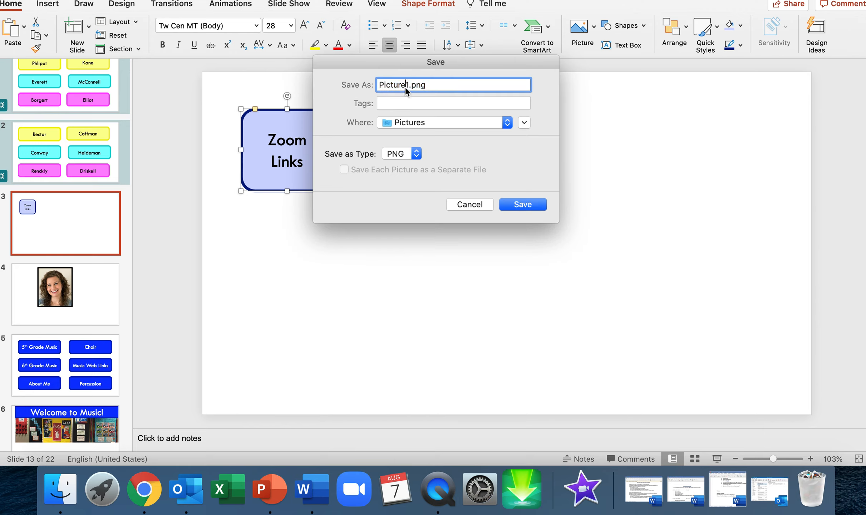
pyautogui.write('ZoomLinks')
pyautogui.click(420, 126)
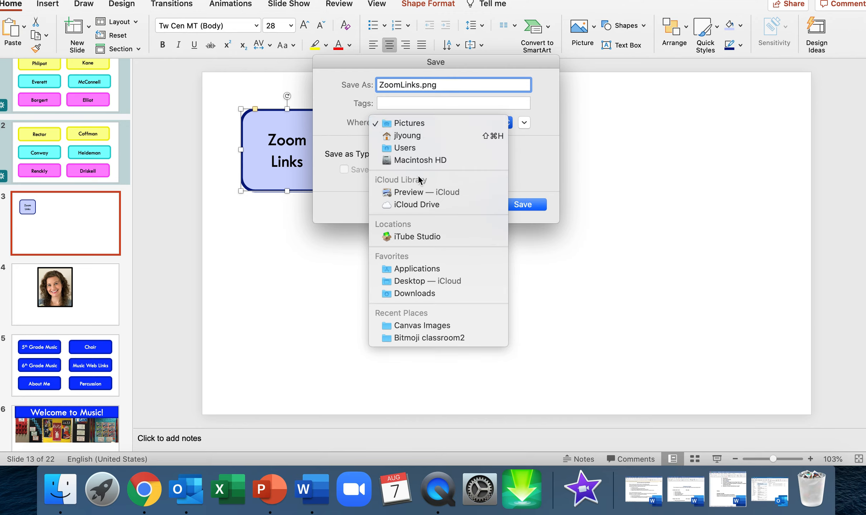
pyautogui.click(413, 283)
pyautogui.click(526, 204)
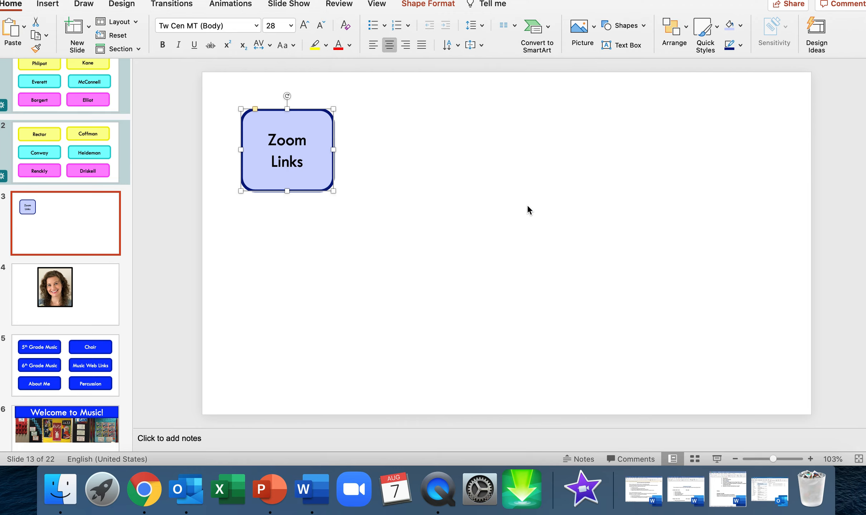
# Switch to the Canvas course in Chrome, edit the Zoom Links page and insert a table with three columns and one row
pyautogui.click(144, 488)
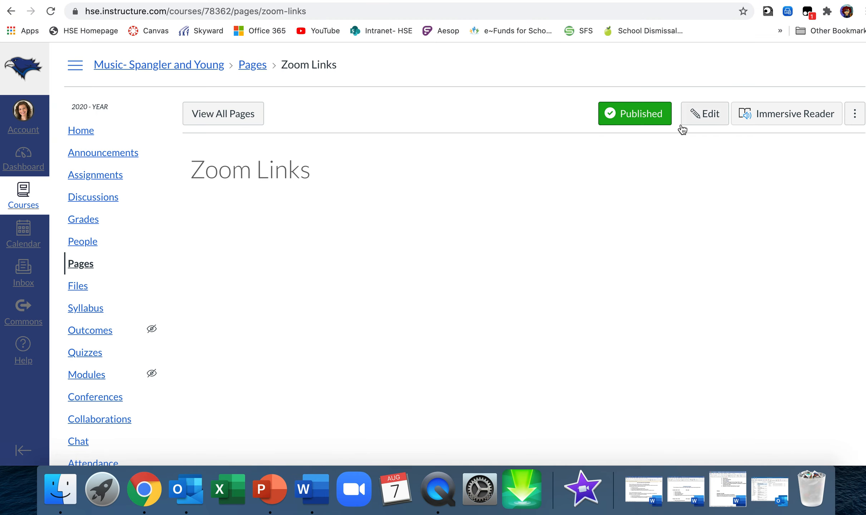
pyautogui.click(705, 114)
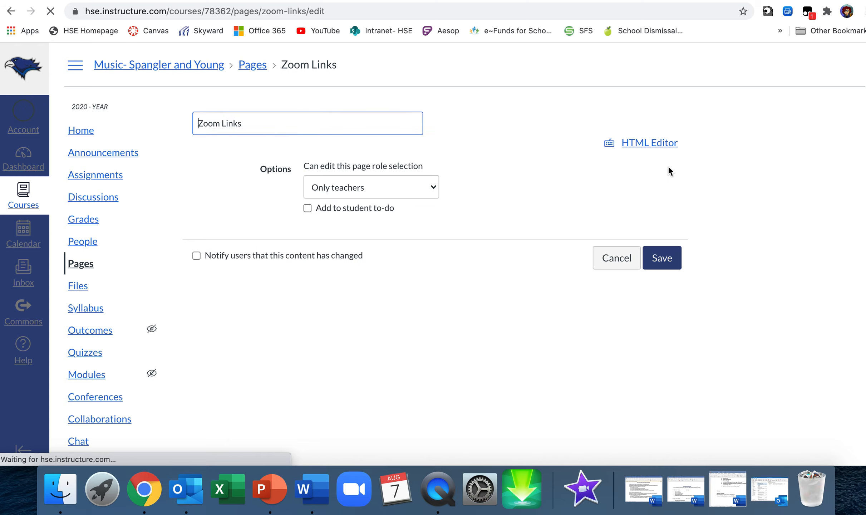
pyautogui.click(426, 224)
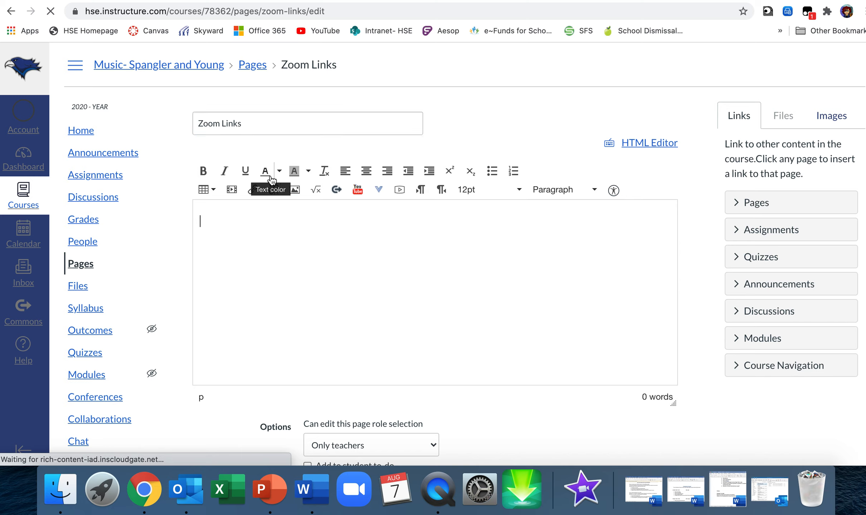
pyautogui.click(212, 195)
pyautogui.moveTo(229, 209)
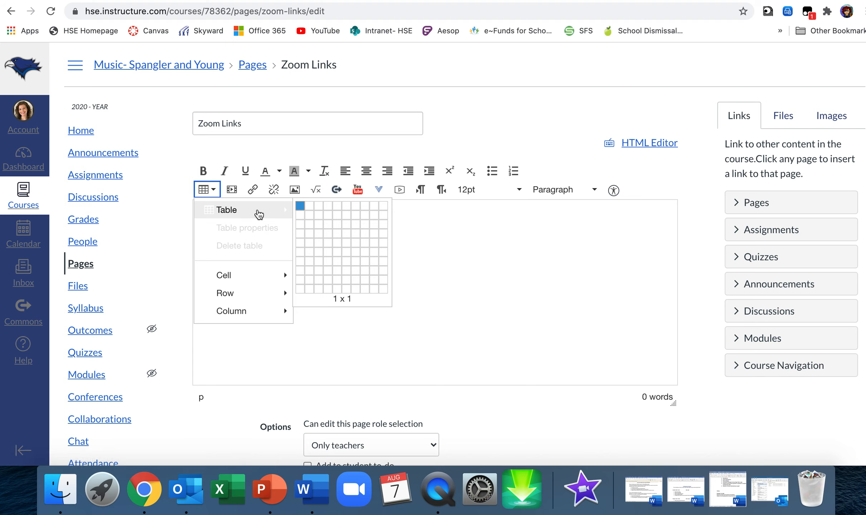
pyautogui.click(317, 207)
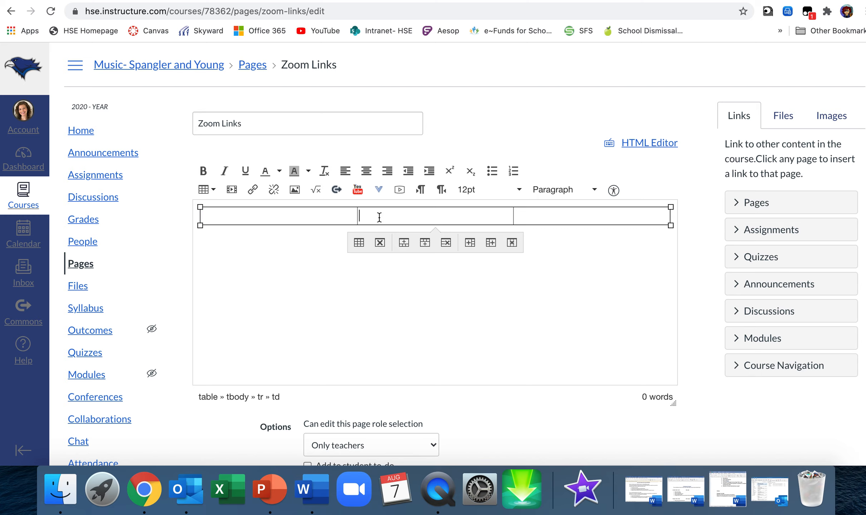
pyautogui.click(555, 212)
# Start an image upload for the table's first cell and choose ZoomLinks.png from the Desktop
pyautogui.click(283, 217)
pyautogui.click(832, 117)
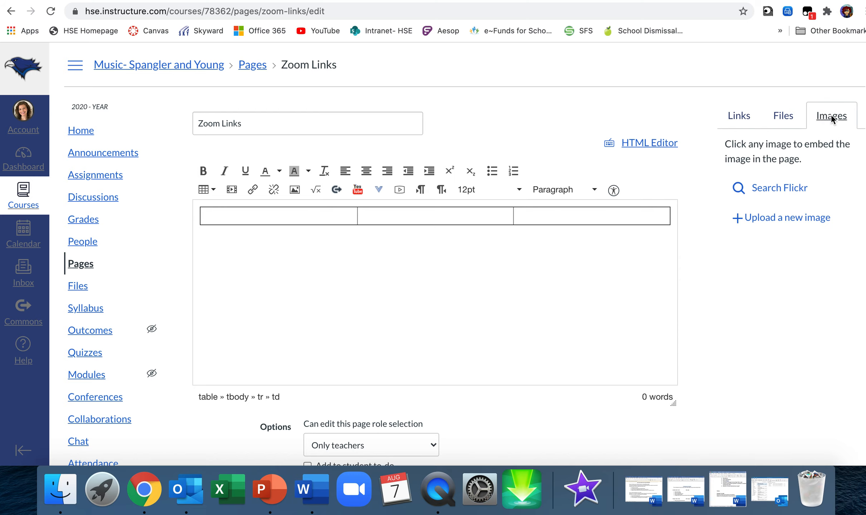
pyautogui.click(768, 221)
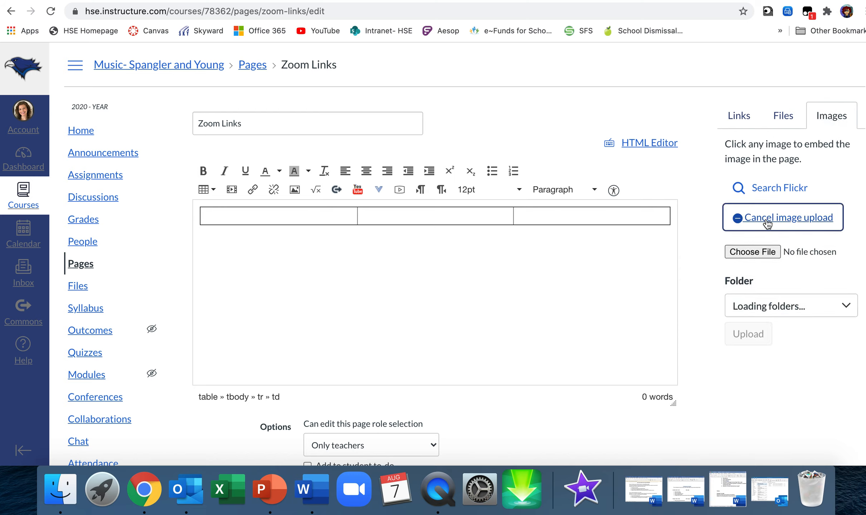
pyautogui.click(757, 250)
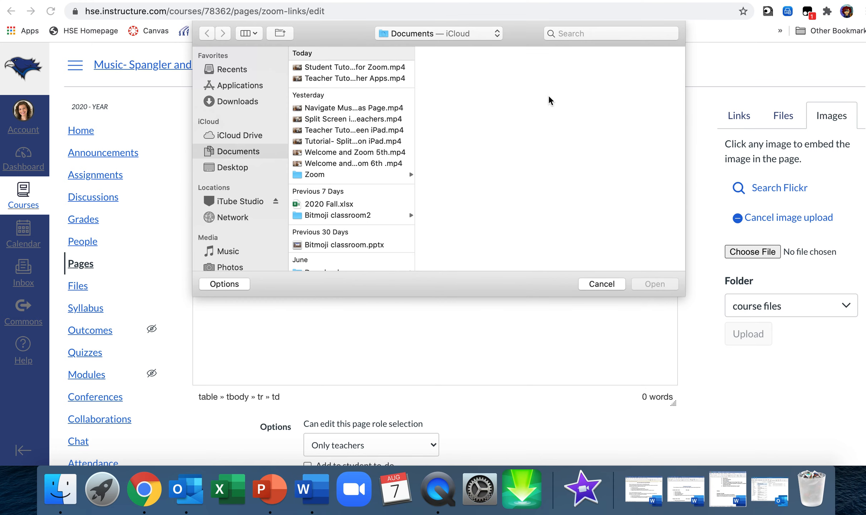
pyautogui.click(239, 168)
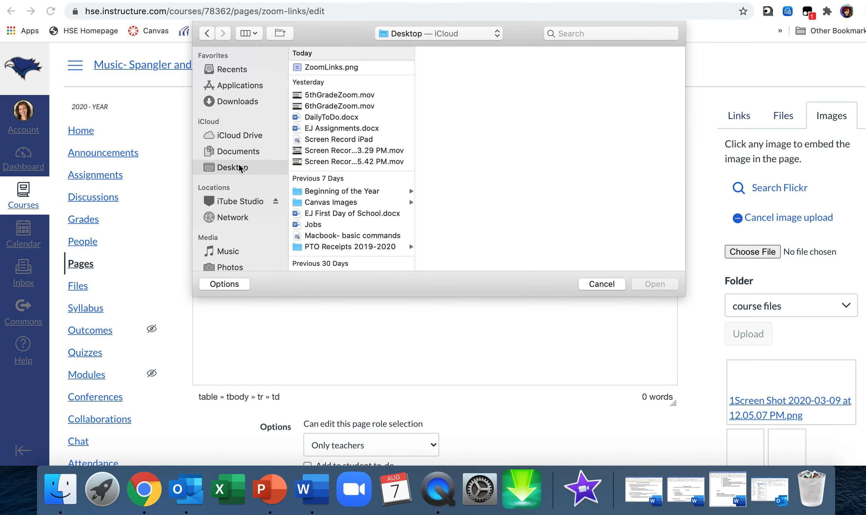
pyautogui.click(325, 68)
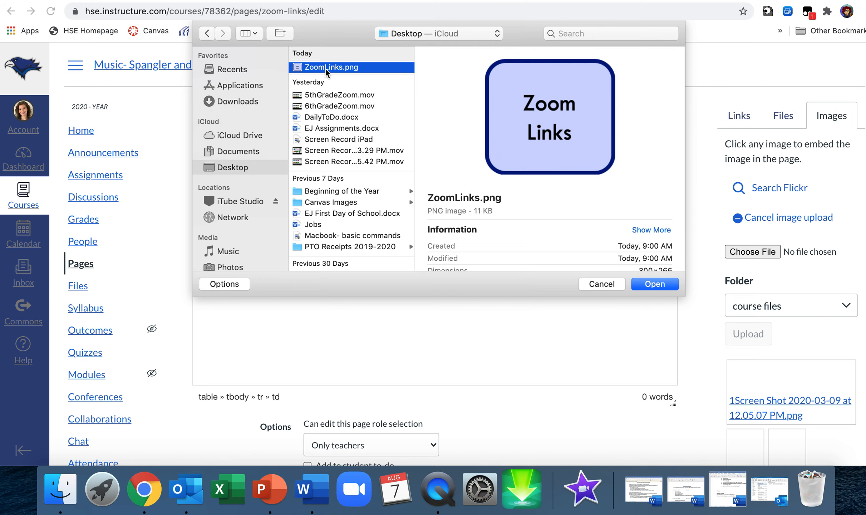
pyautogui.click(648, 285)
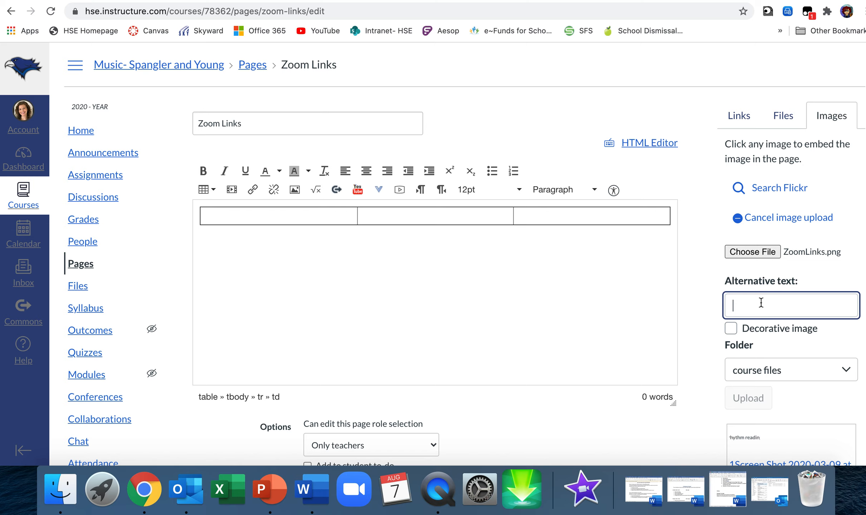
# Give the image the alternative text "Zoom Links" and upload it to the course files folder
pyautogui.write('Zoom')
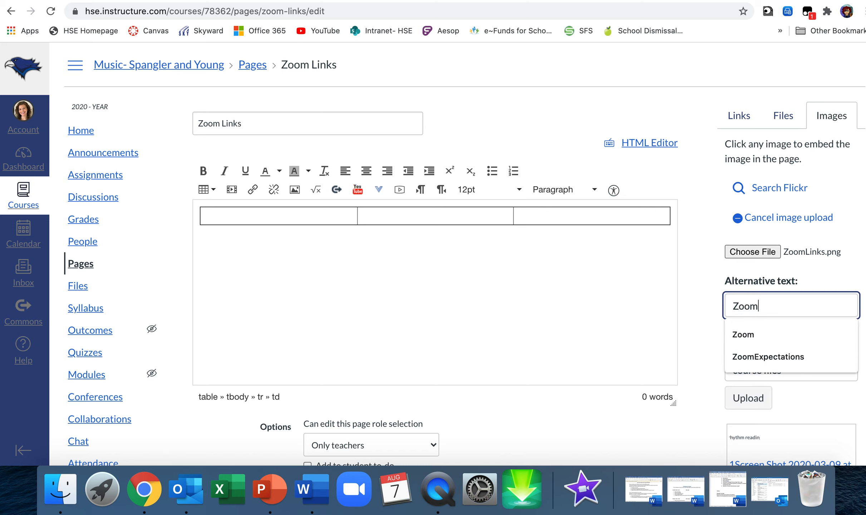
pyautogui.write(' Links')
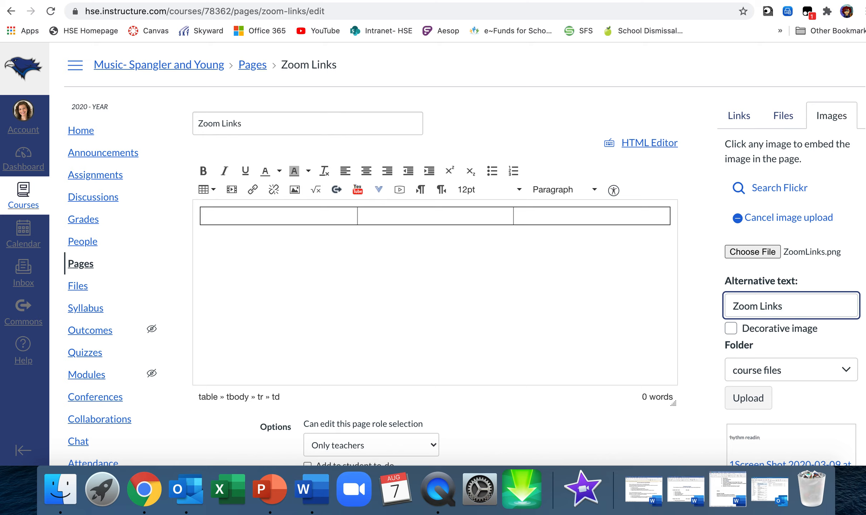
pyautogui.click(750, 397)
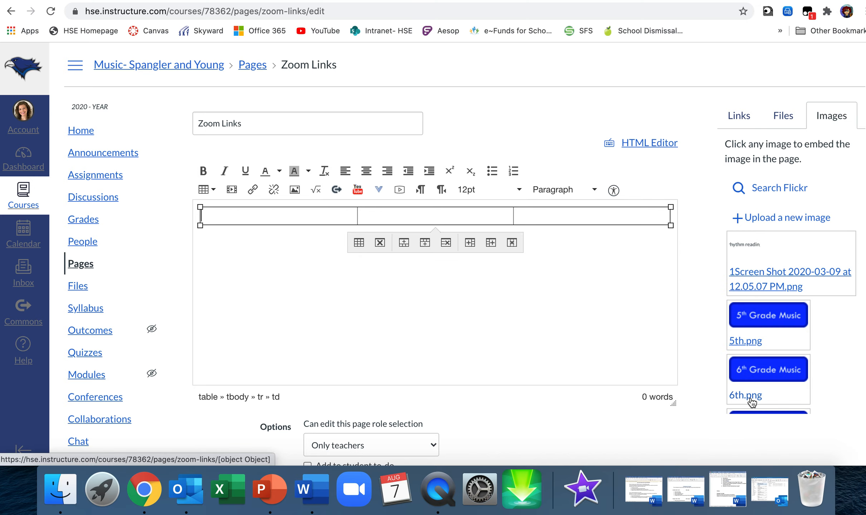
# Look through the course's image list for the uploaded Zoom Links picture
pyautogui.scroll(-1, 538, 312)
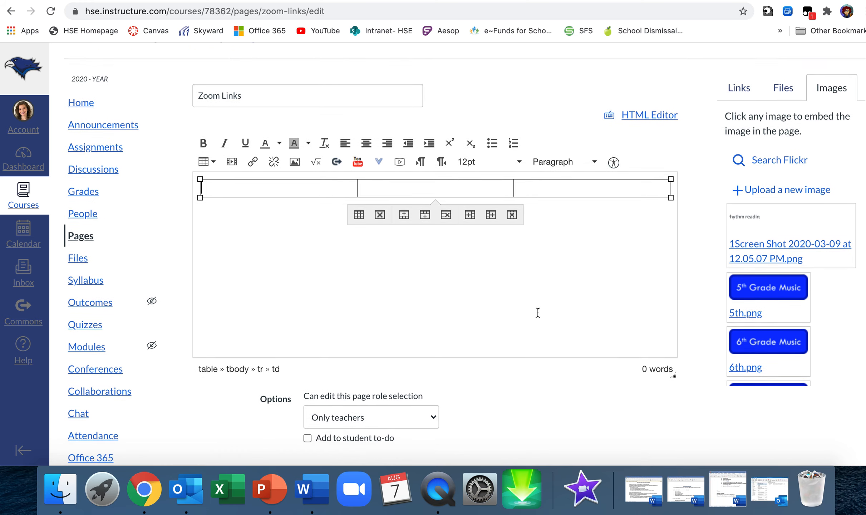
pyautogui.scroll(-2, 537, 312)
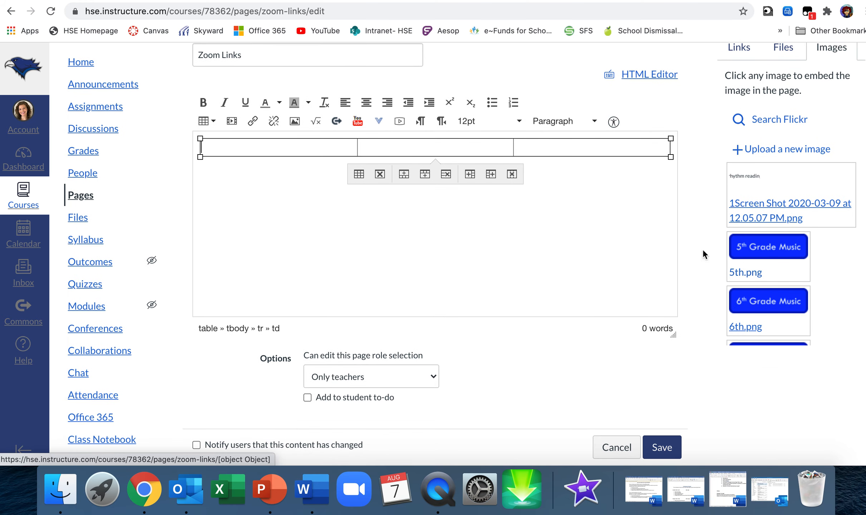
pyautogui.scroll(3, 665, 255)
pyautogui.scroll(-10, 787, 315)
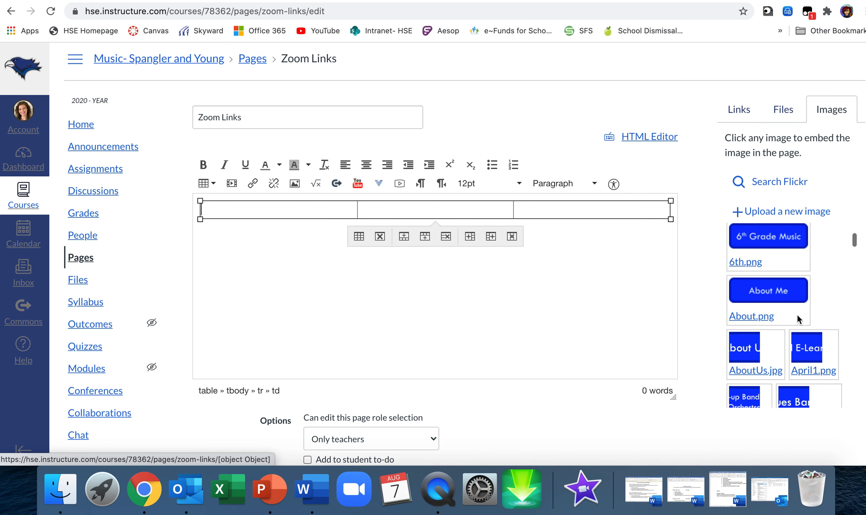
pyautogui.scroll(-10, 799, 320)
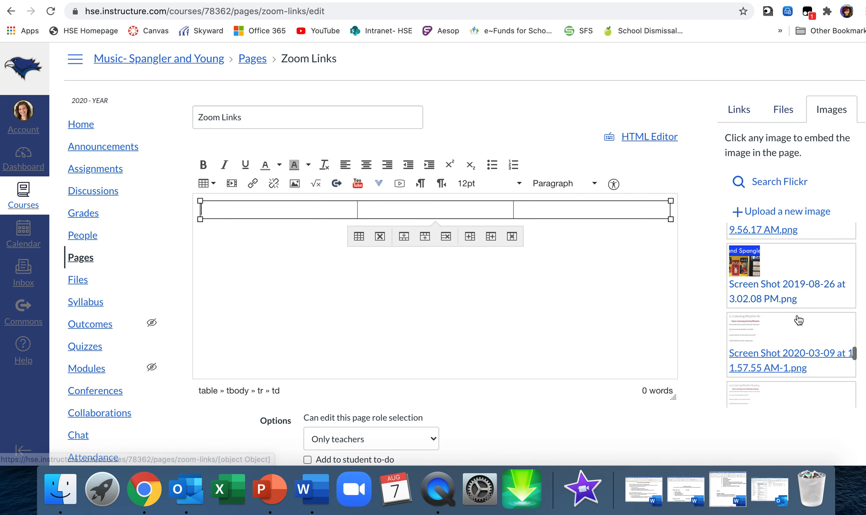
pyautogui.scroll(10, 799, 320)
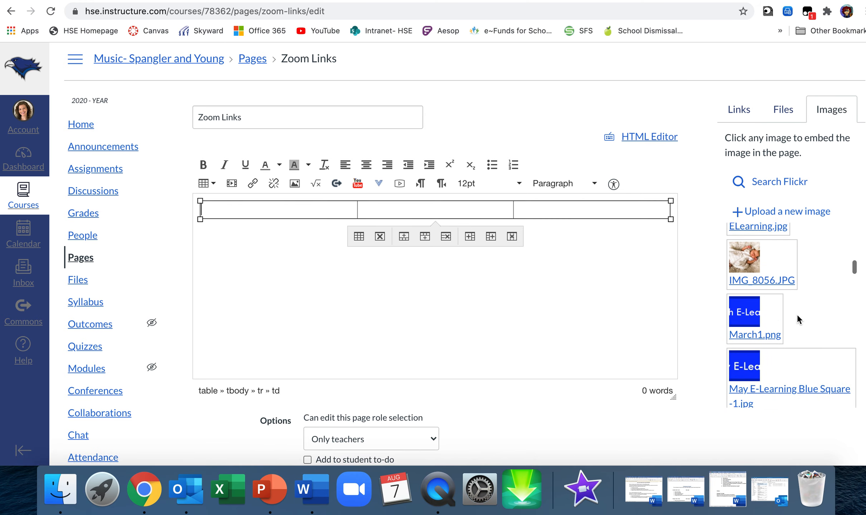
pyautogui.scroll(3, 797, 314)
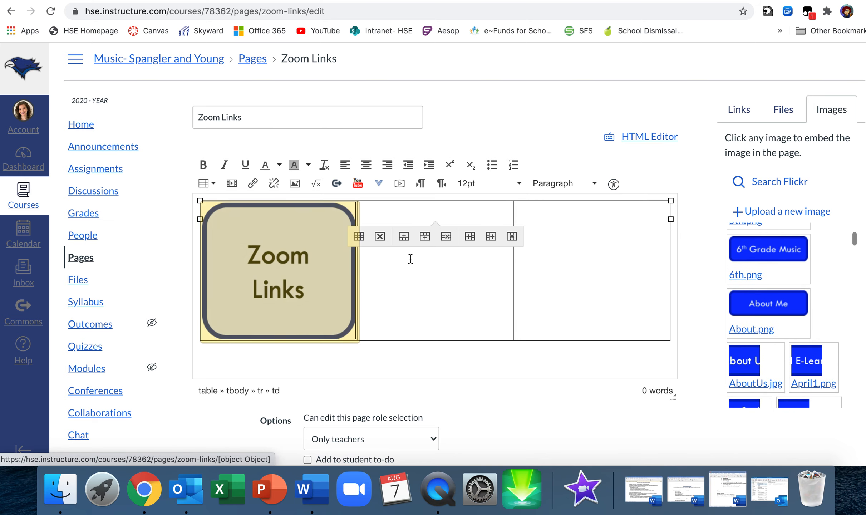
pyautogui.click(395, 288)
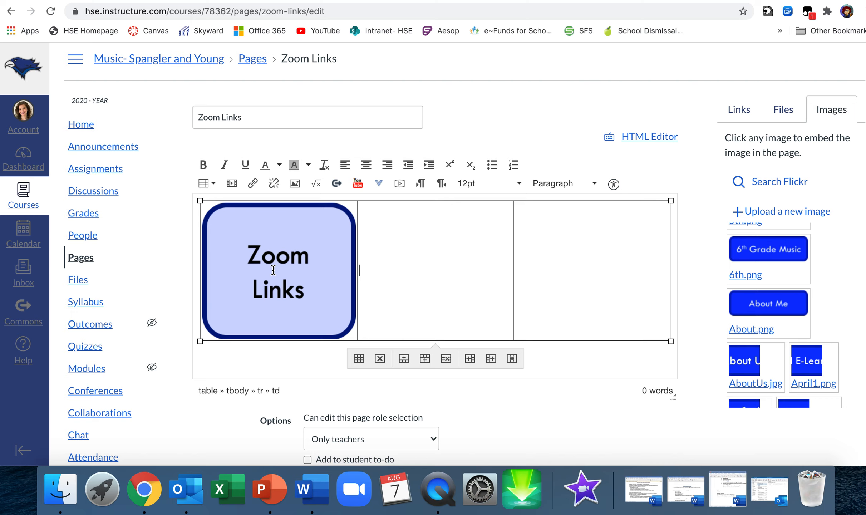
# Switch to Zoom, copy the join link from the third recurring meeting's invitation, and minimize the Zoom window
pyautogui.click(353, 499)
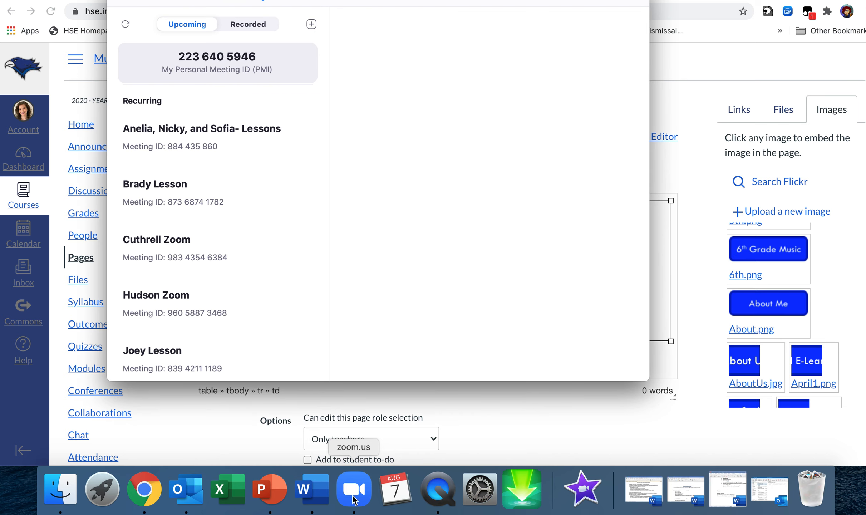
pyautogui.click(199, 247)
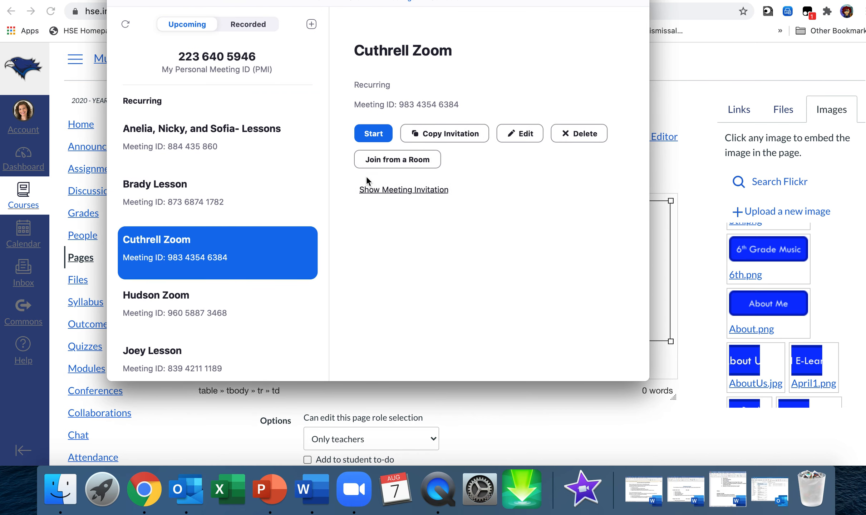
pyautogui.click(373, 192)
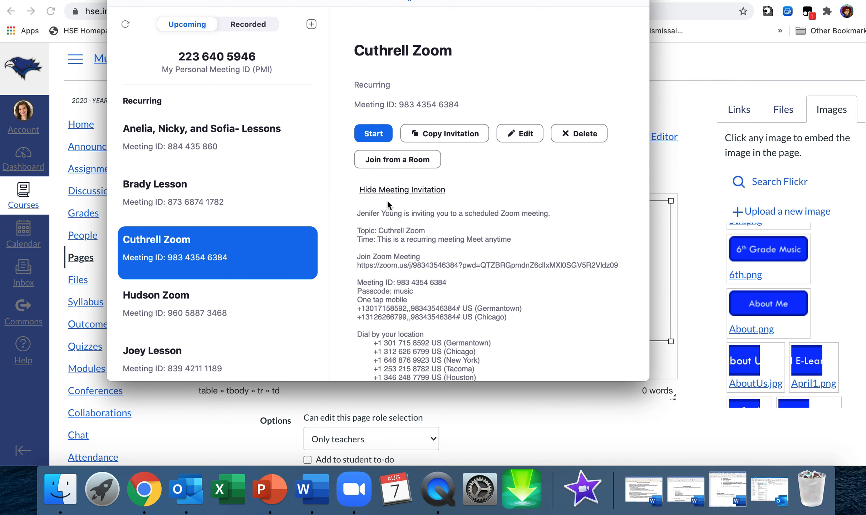
pyautogui.moveTo(618, 267); pyautogui.dragTo(355, 263)
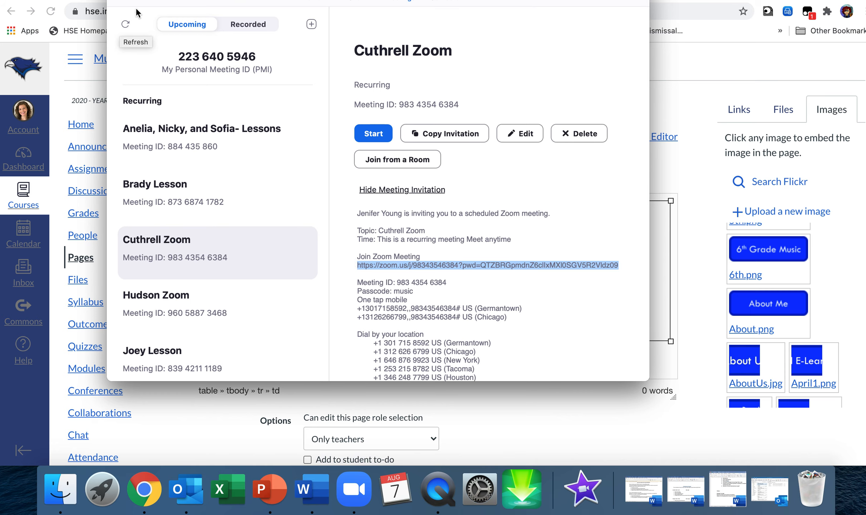
pyautogui.press('super+m')
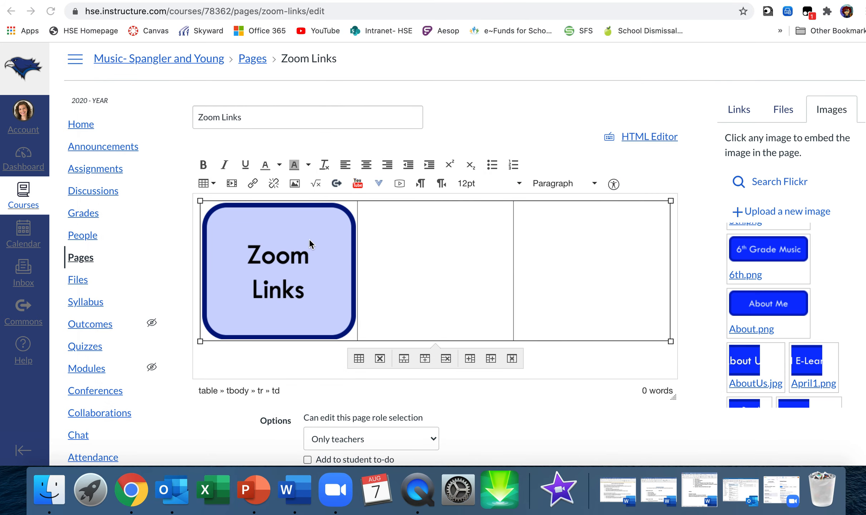
# Link the Zoom Links image in the table's first cell to the copied Zoom meeting URL
pyautogui.click(281, 235)
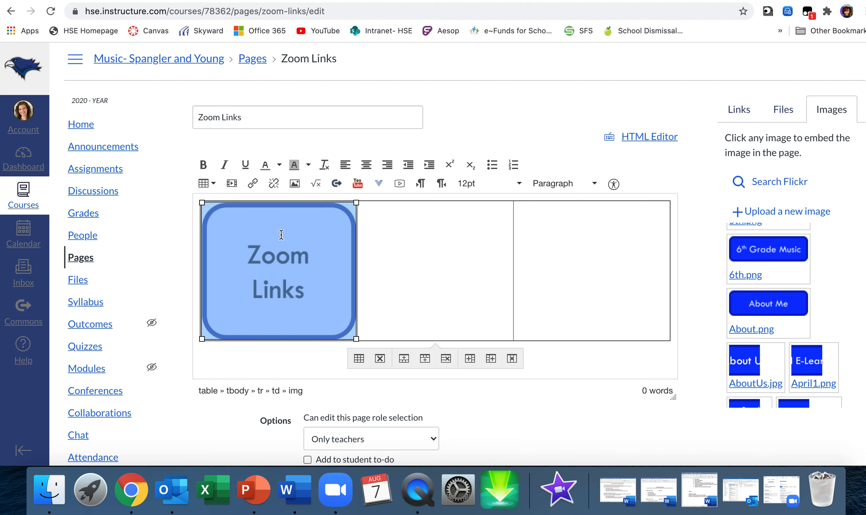
pyautogui.click(252, 183)
pyautogui.press('super+v')
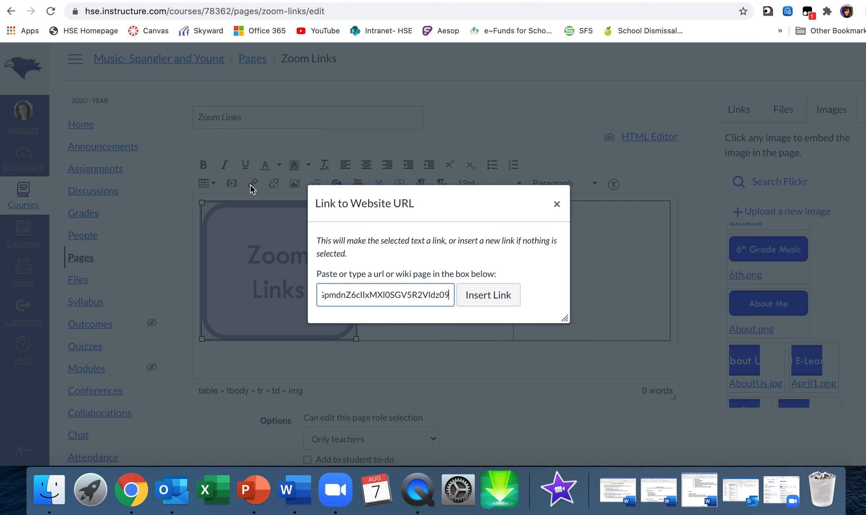
pyautogui.click(484, 295)
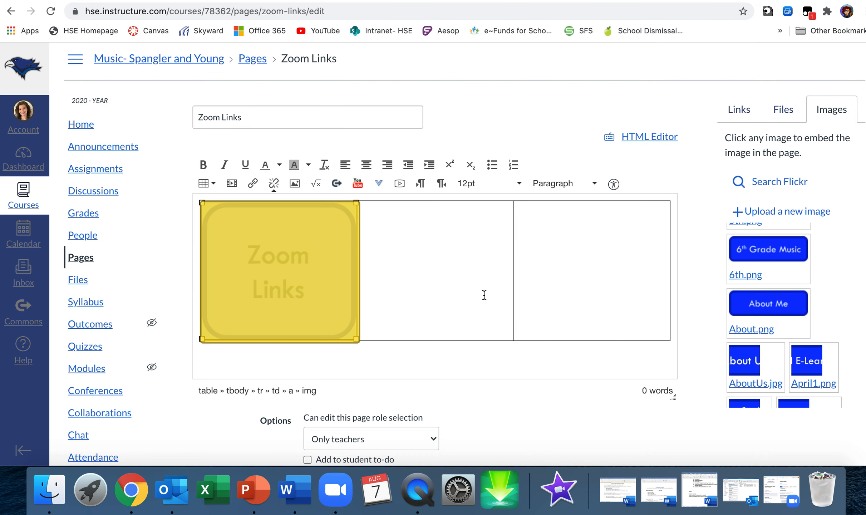
pyautogui.scroll(-3, 455, 356)
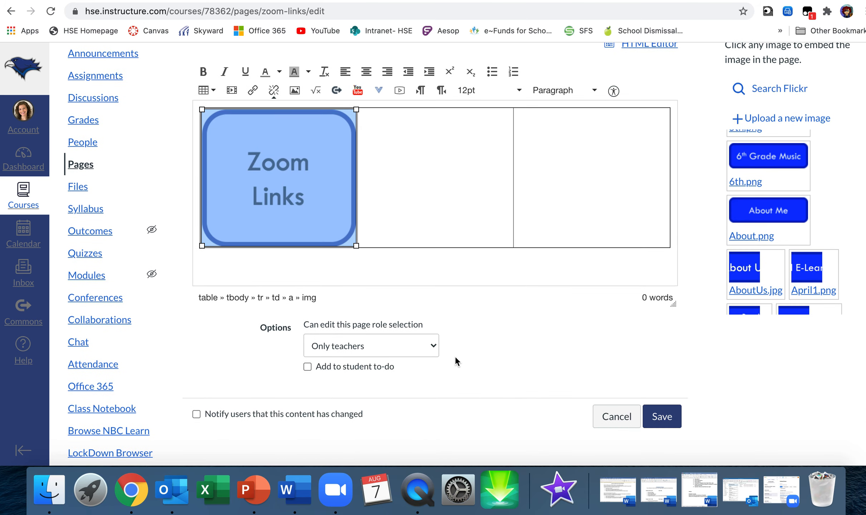
# Save the page, test the Zoom Links image's link, cancel opening the Zoom application, and return to the page
pyautogui.click(664, 419)
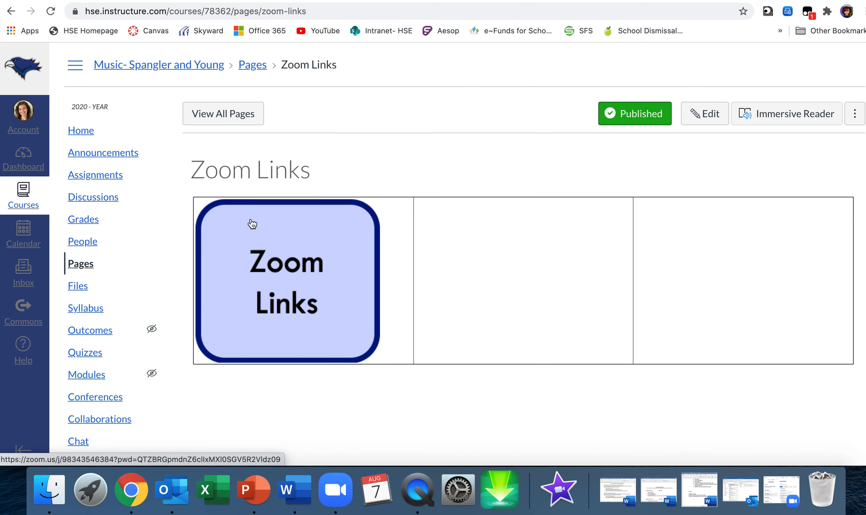
pyautogui.click(286, 251)
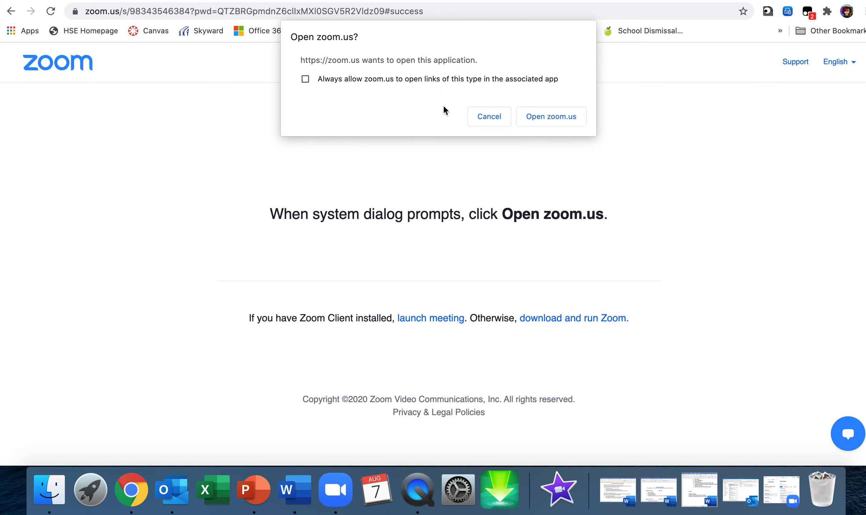
pyautogui.click(487, 115)
pyautogui.click(10, 11)
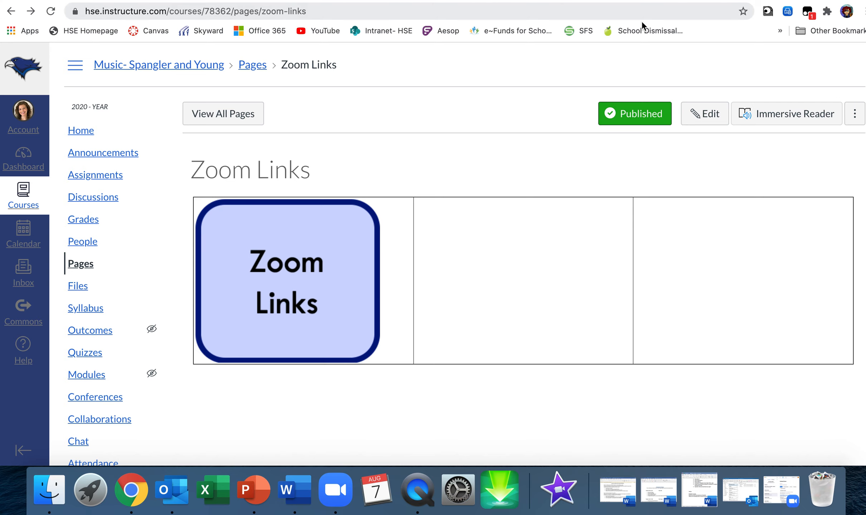
# Edit the page again and embed choir.png from the course images in the table's middle cell
pyautogui.click(713, 116)
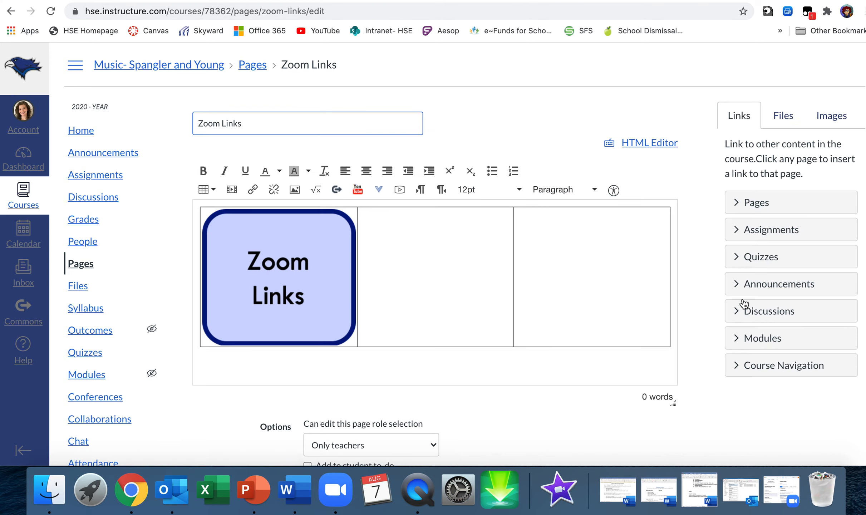
pyautogui.click(843, 128)
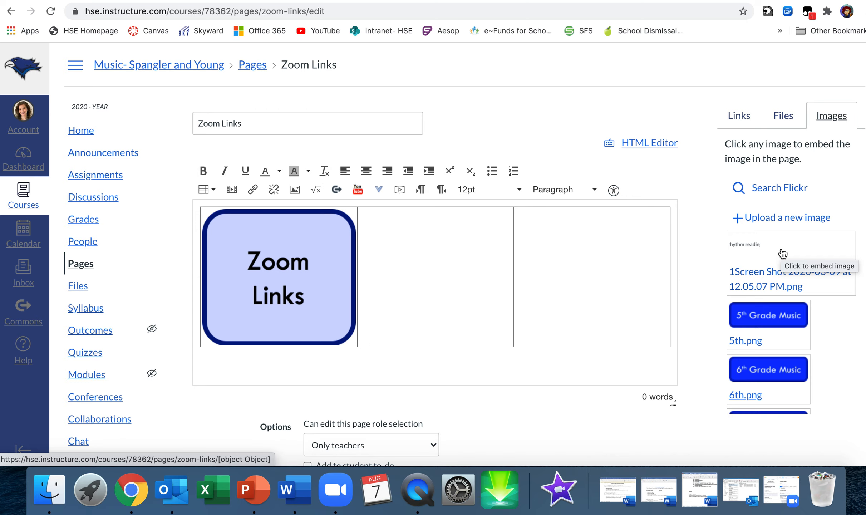
pyautogui.scroll(-10, 825, 335)
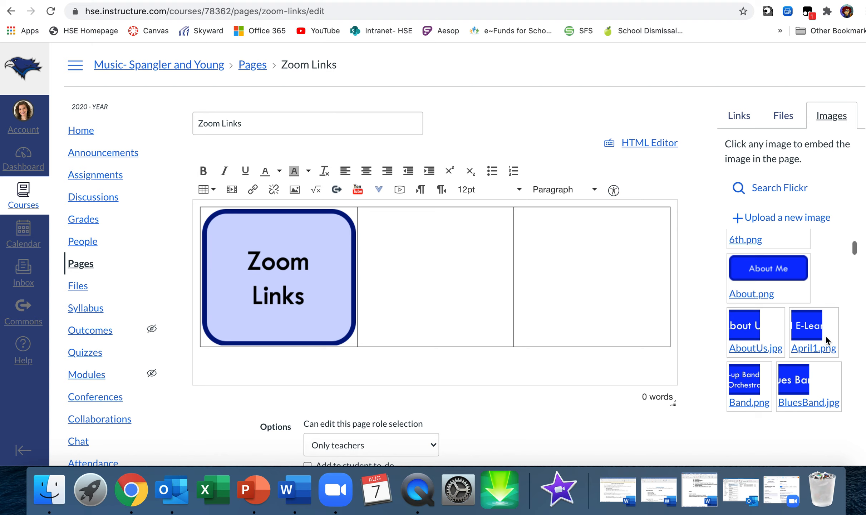
pyautogui.scroll(-3, 827, 340)
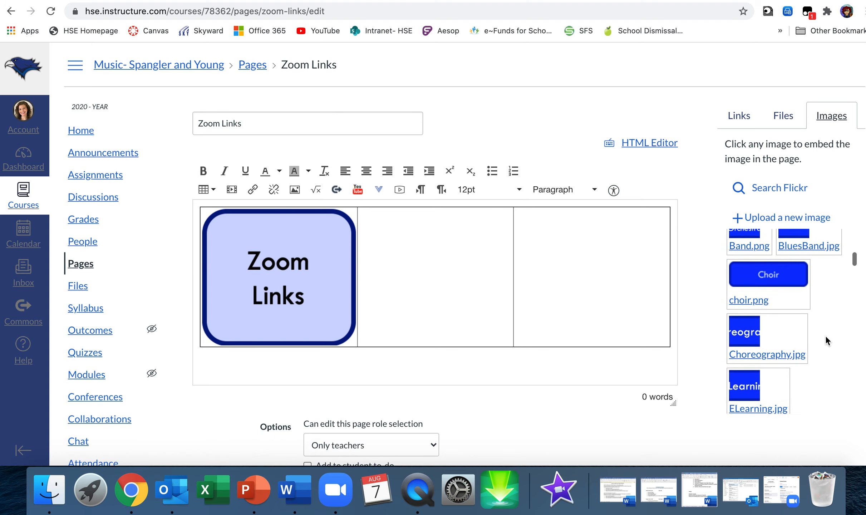
pyautogui.click(762, 332)
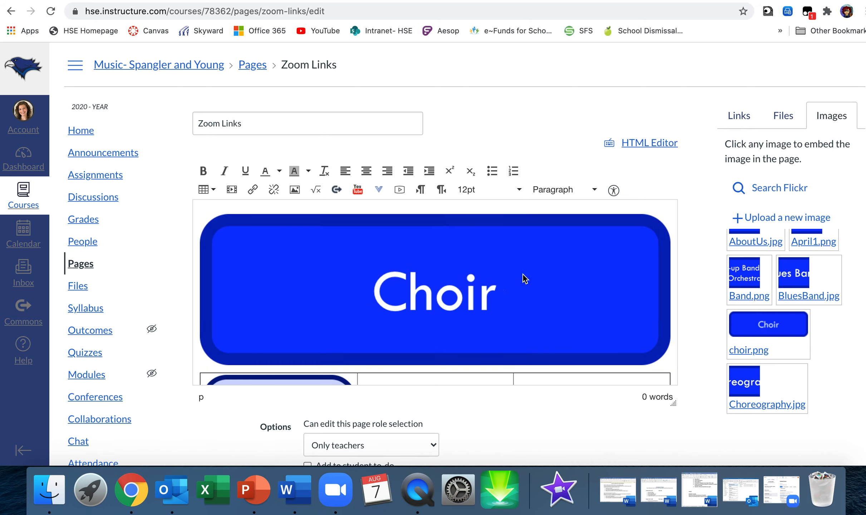
pyautogui.press('super+z')
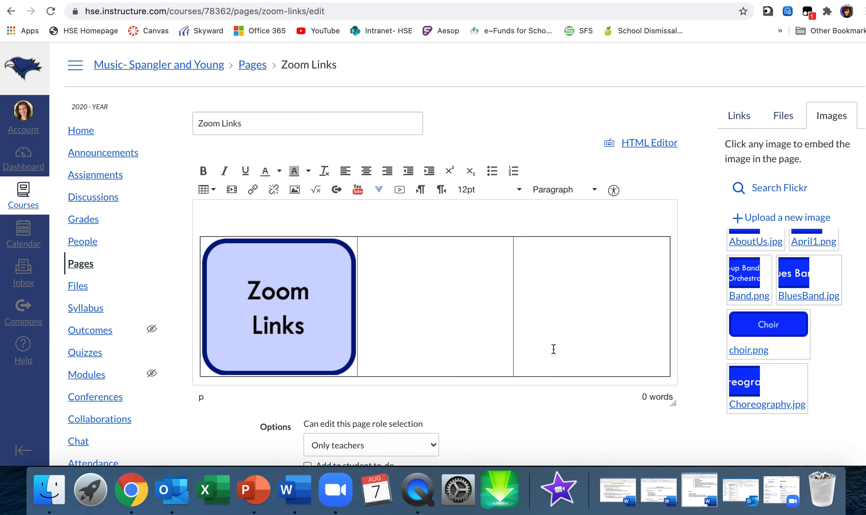
pyautogui.click(465, 335)
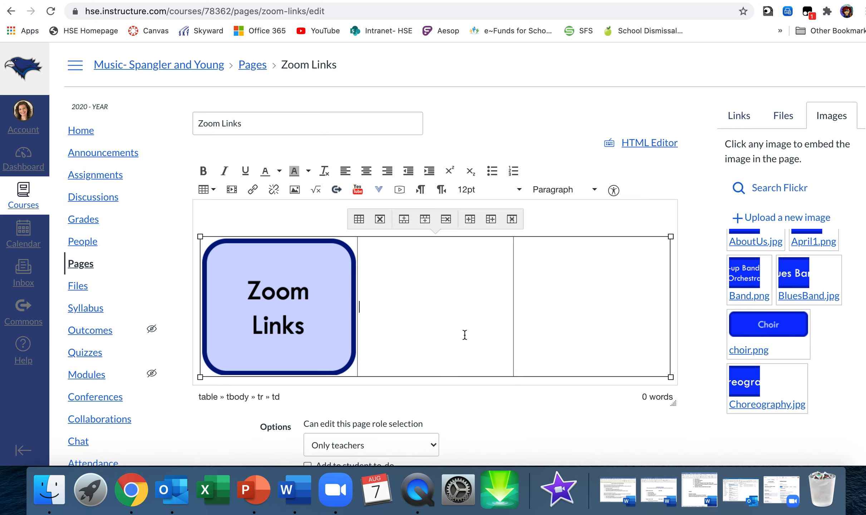
pyautogui.click(788, 332)
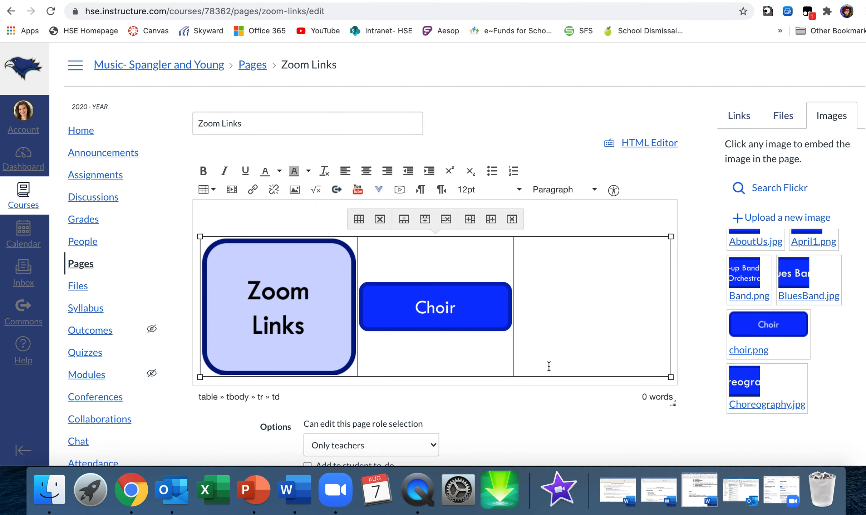
# Link the Choir image in the table's middle cell to the course's Choir page
pyautogui.scroll(-3, 549, 365)
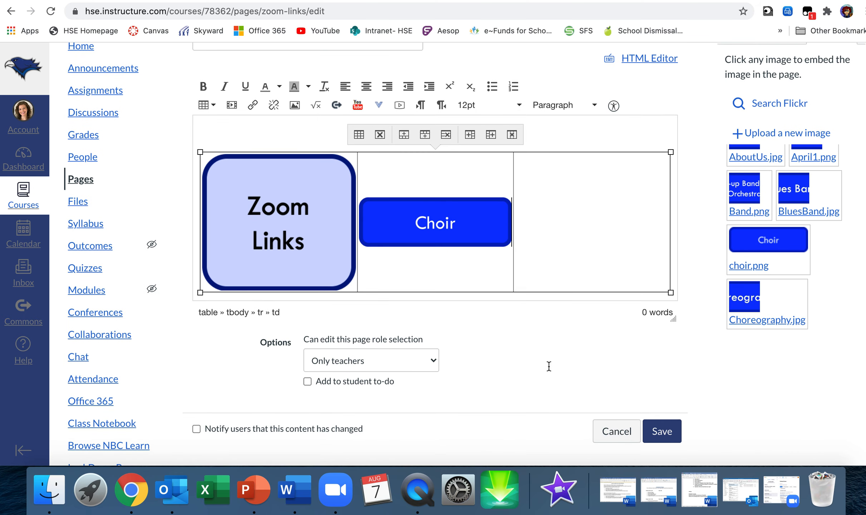
pyautogui.click(476, 231)
pyautogui.scroll(10, 753, 196)
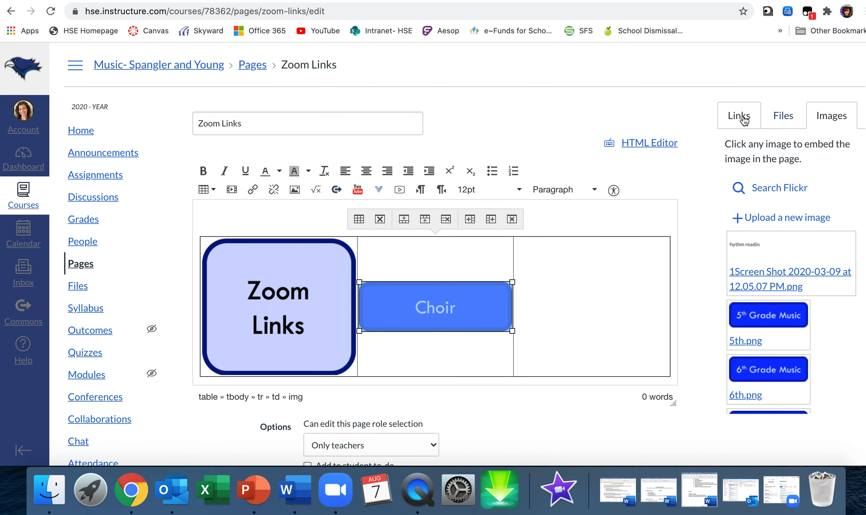
pyautogui.click(743, 119)
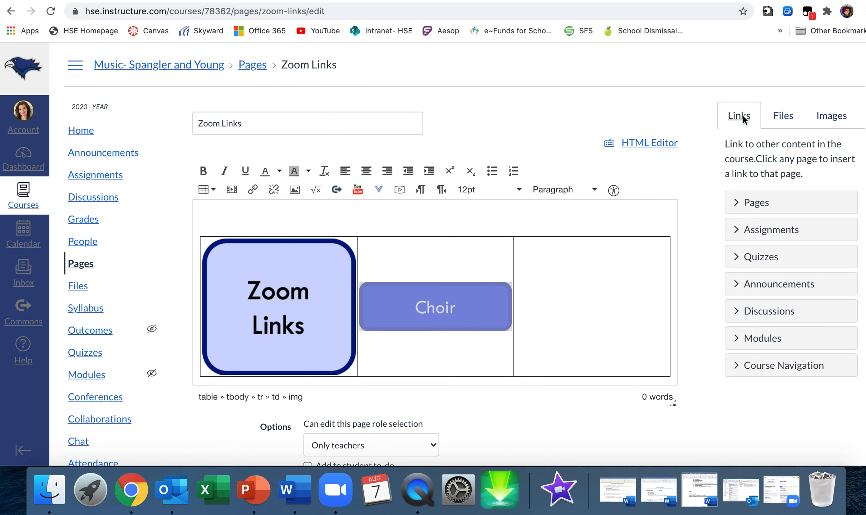
pyautogui.click(738, 205)
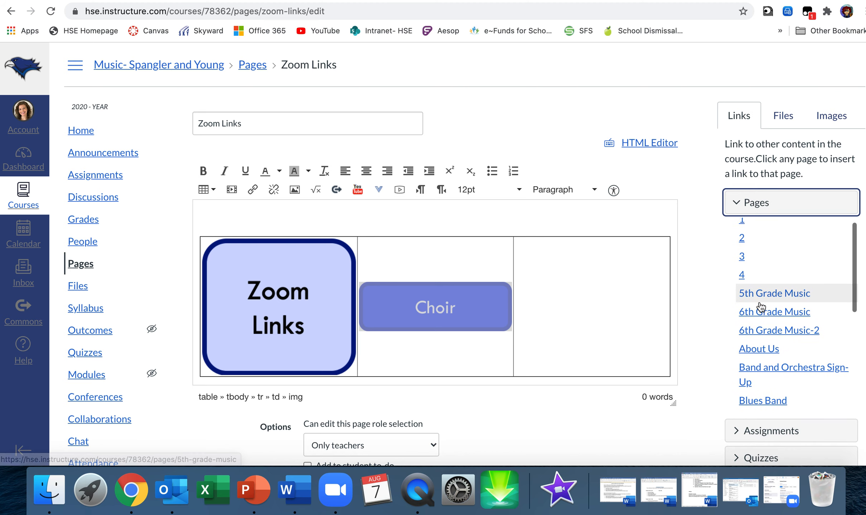
pyautogui.scroll(-5, 760, 305)
pyautogui.scroll(-3, 760, 304)
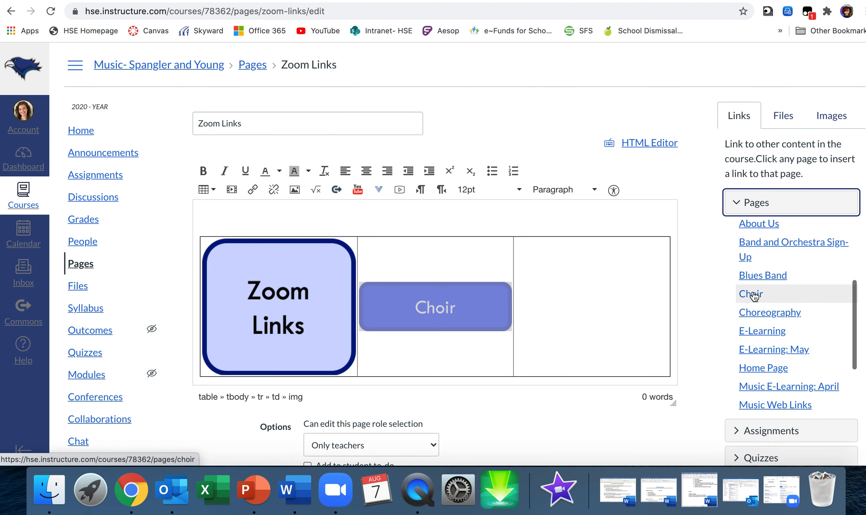
pyautogui.click(750, 295)
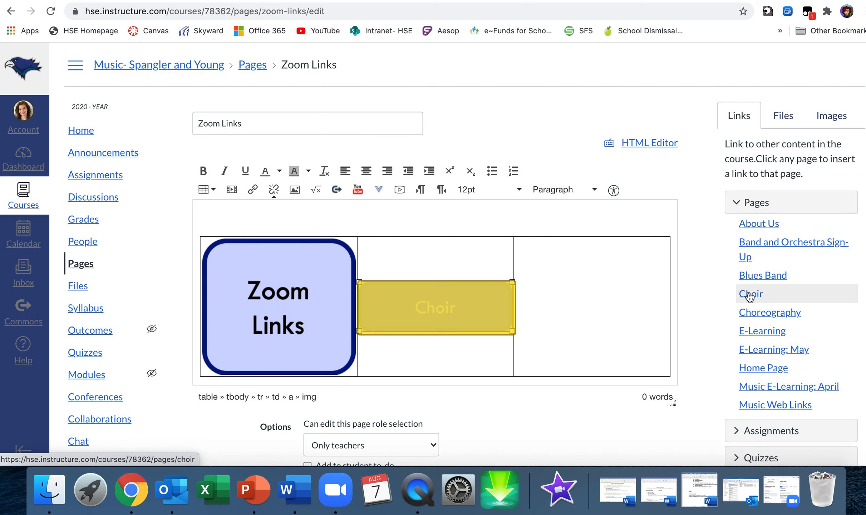
# Save the page, test the Choir image's link, and return to the Zoom Links page
pyautogui.scroll(-5, 547, 413)
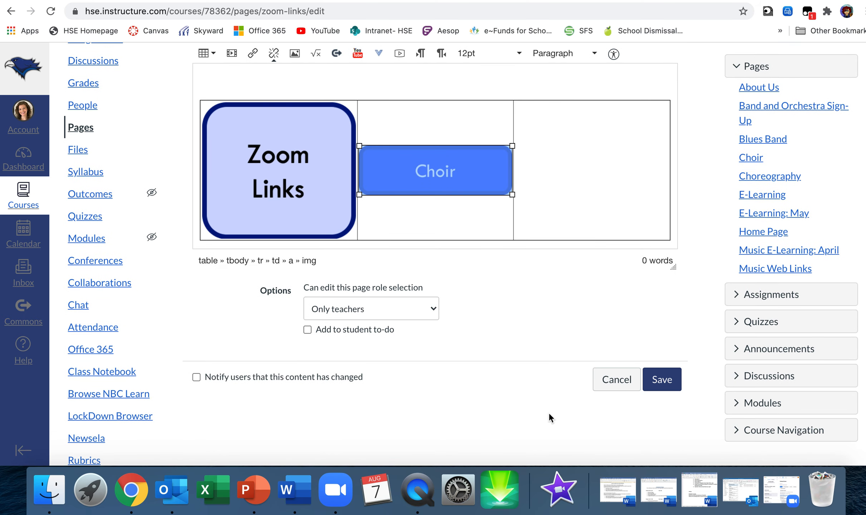
pyautogui.click(662, 379)
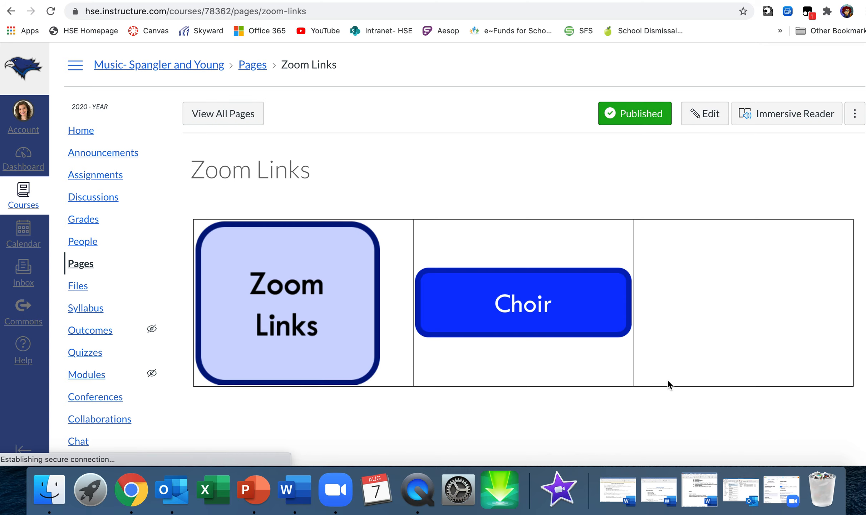
pyautogui.click(548, 312)
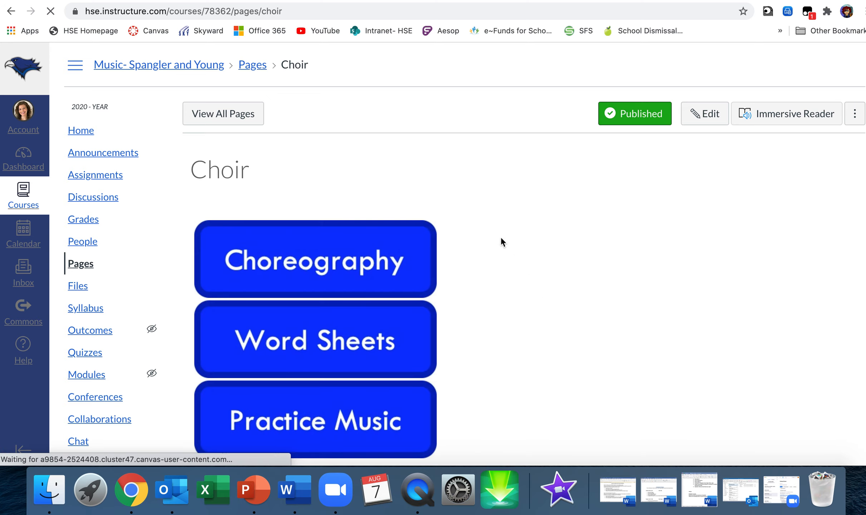
pyautogui.click(11, 14)
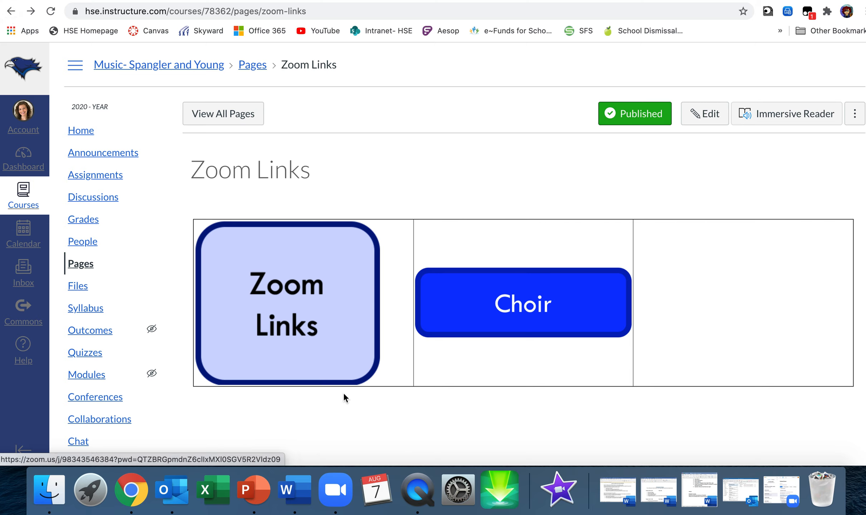
# Reopen the page for editing and set the table's border style to None in the table properties
pyautogui.click(710, 115)
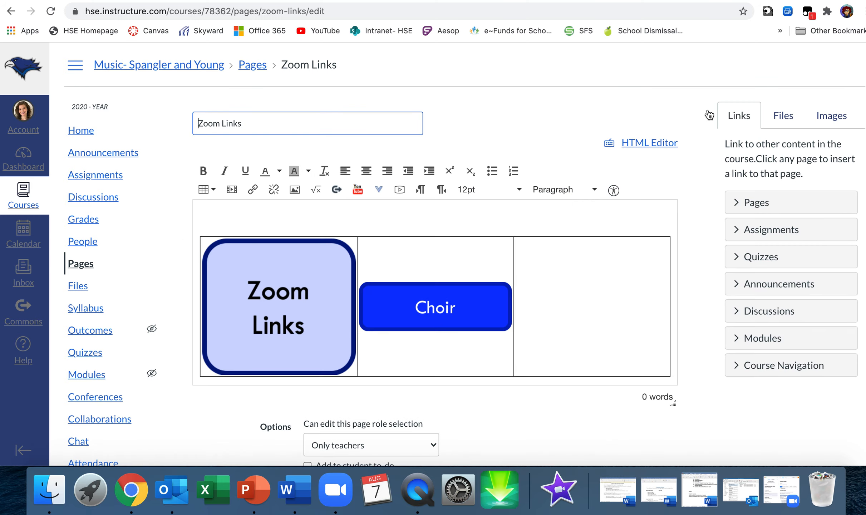
pyautogui.click(507, 239)
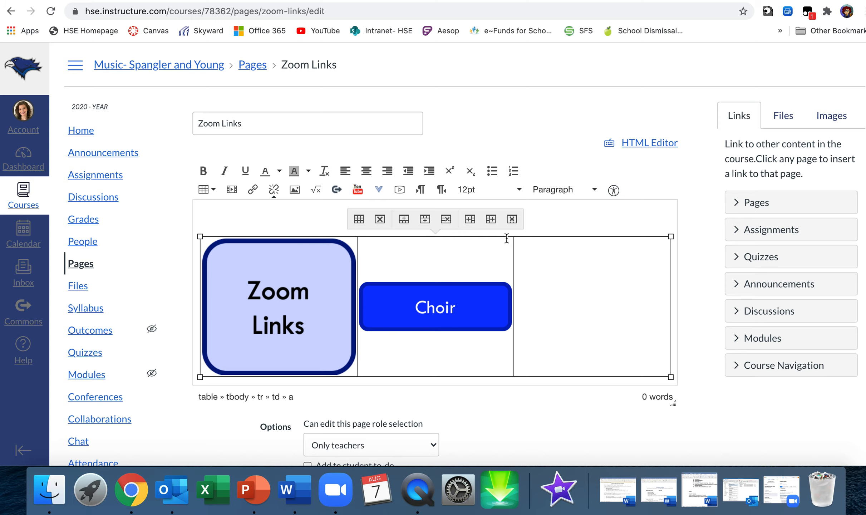
pyautogui.click(359, 220)
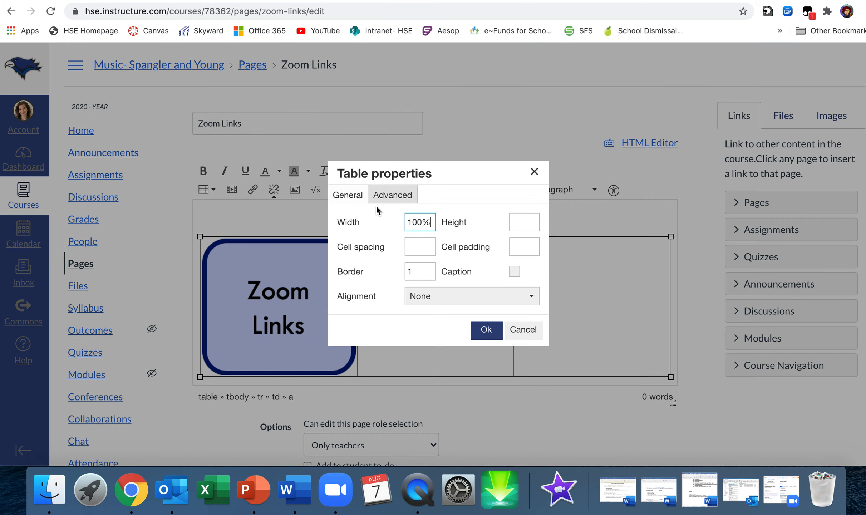
pyautogui.click(386, 196)
pyautogui.click(522, 252)
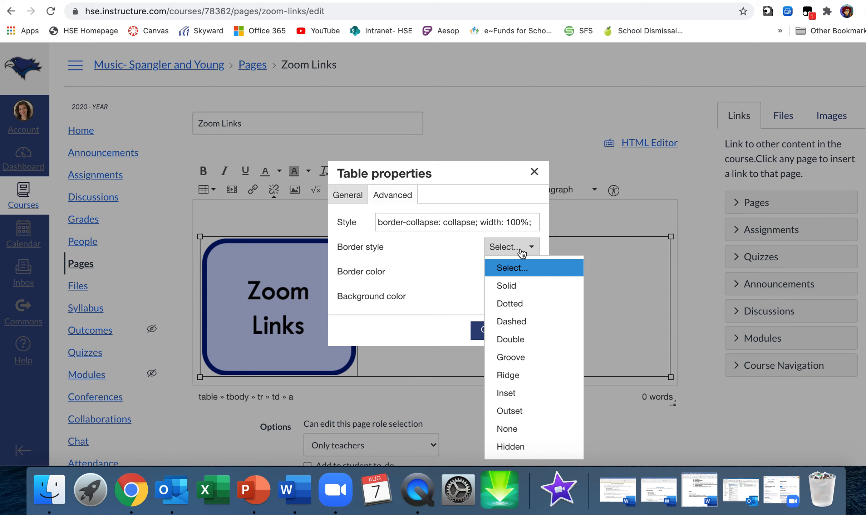
pyautogui.click(522, 428)
pyautogui.click(490, 328)
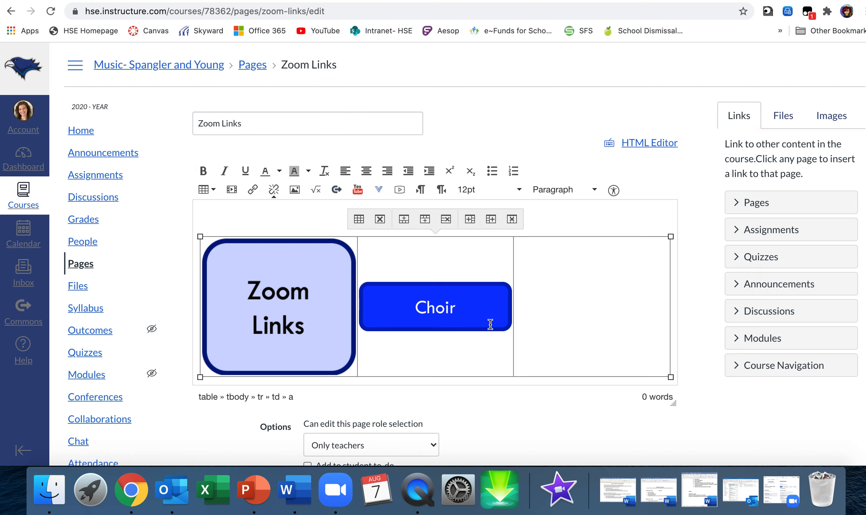
# Clear the Border value in the table properties and apply the change
pyautogui.click(360, 219)
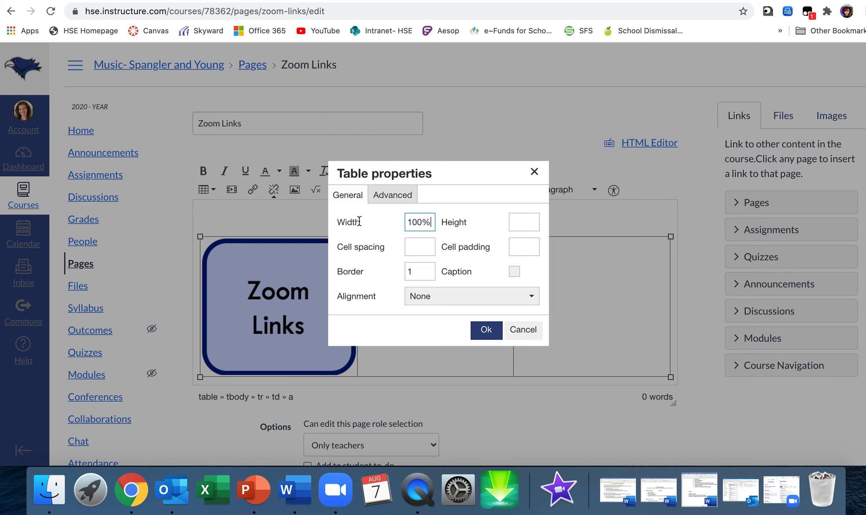
pyautogui.click(393, 195)
pyautogui.click(350, 196)
pyautogui.click(425, 272)
pyautogui.press('BackSpace')
pyautogui.click(485, 329)
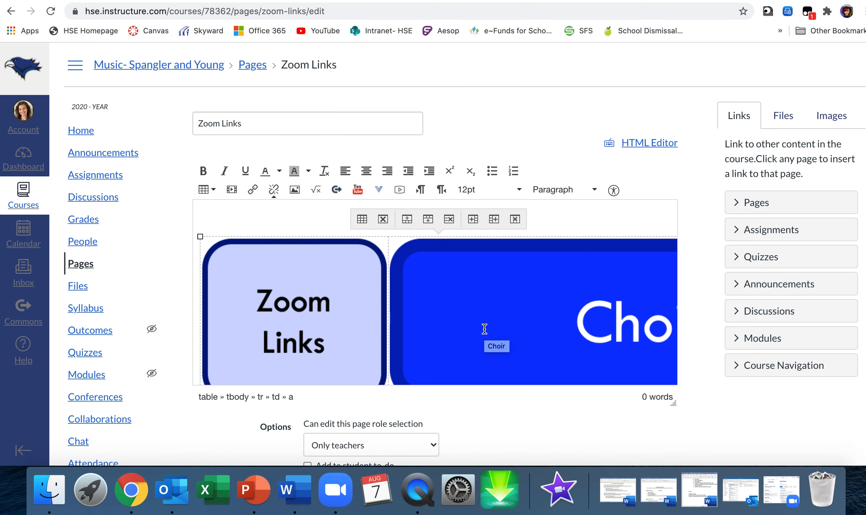
# Shrink the enlarged Choir image proportionally until it fits within the table's middle cell
pyautogui.scroll(-1, 485, 329)
pyautogui.scroll(1, 485, 329)
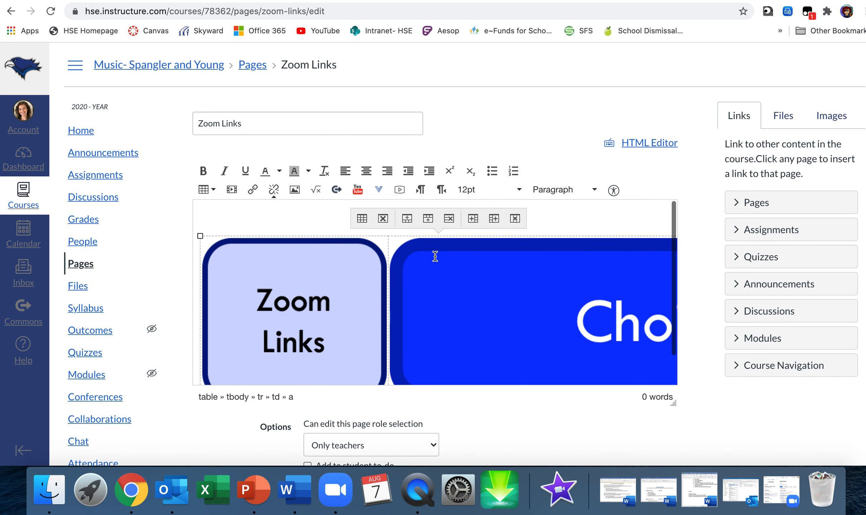
pyautogui.click(411, 247)
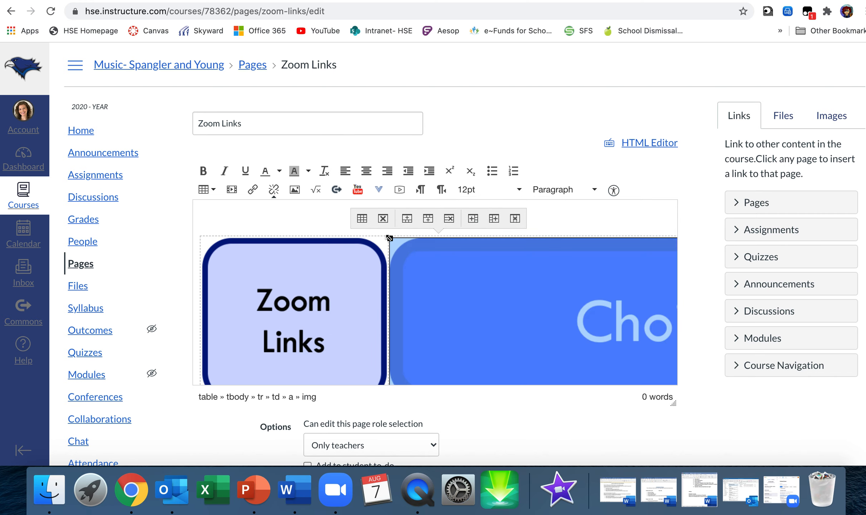
pyautogui.moveTo(390, 237); pyautogui.dragTo(493, 271)
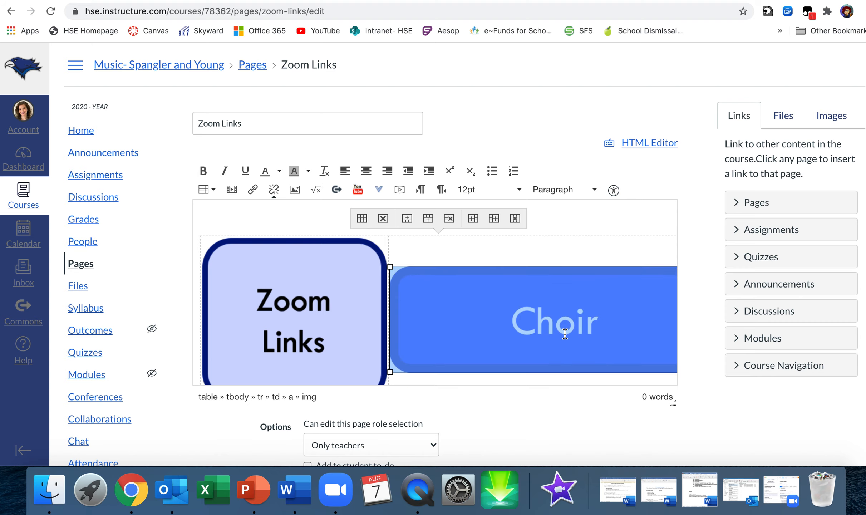
pyautogui.moveTo(390, 267); pyautogui.dragTo(581, 354)
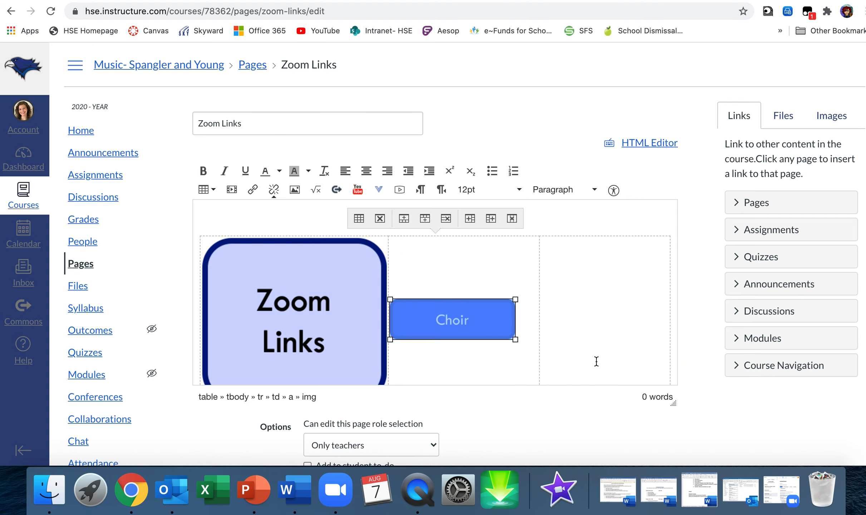
# Shrink the Zoom Links image in the first cell to about half its size and save the page
pyautogui.click(298, 286)
pyautogui.moveTo(202, 237); pyautogui.dragTo(292, 300)
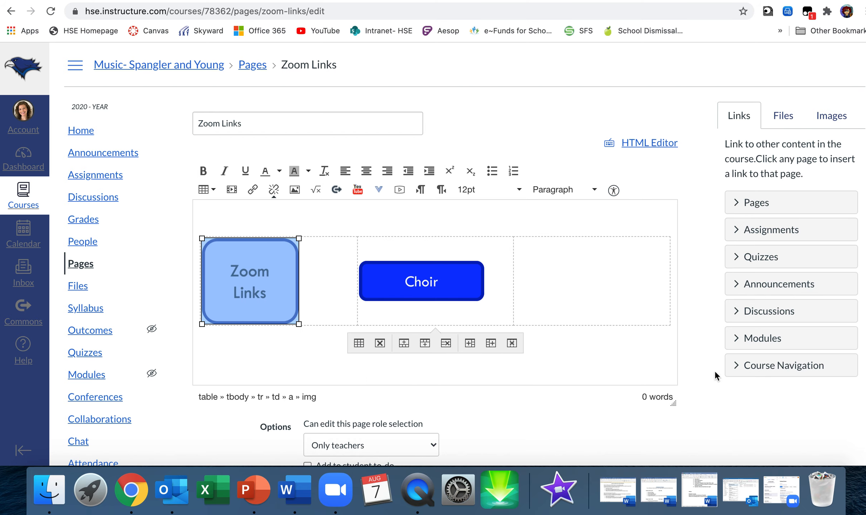
pyautogui.scroll(-2, 697, 398)
pyautogui.click(669, 436)
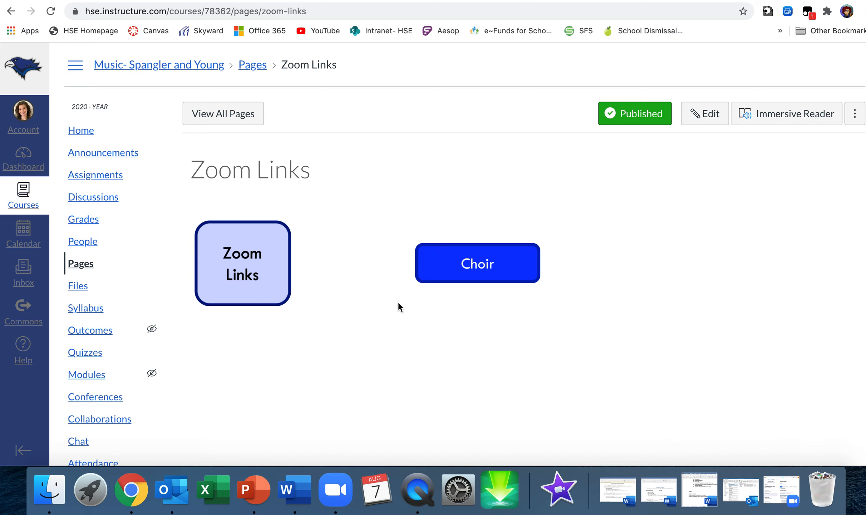
# Open the F Rotation- 6th Grade (420) course from the dashboard and view the page linked to its Daily Zoom button
pyautogui.click(15, 163)
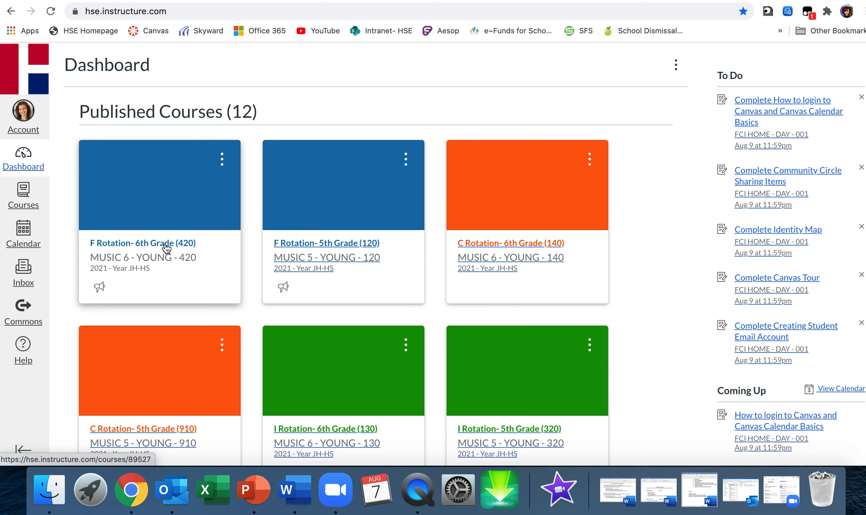
pyautogui.click(166, 246)
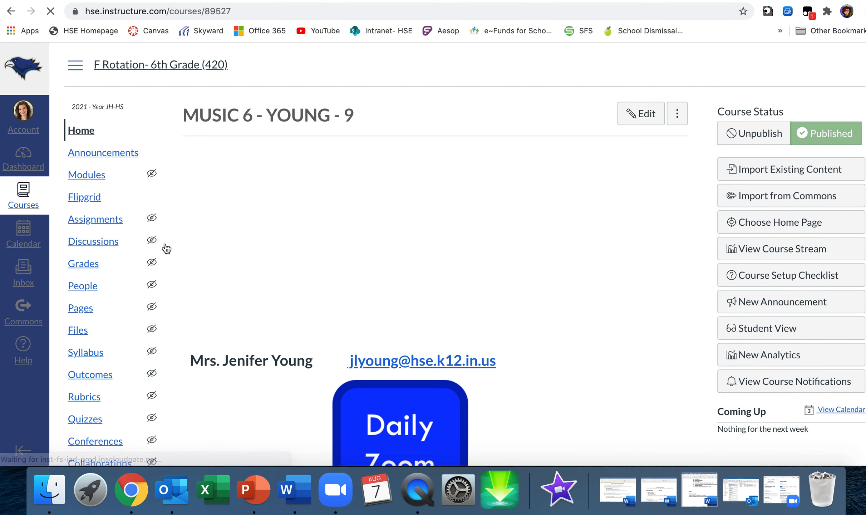
pyautogui.scroll(-6, 411, 298)
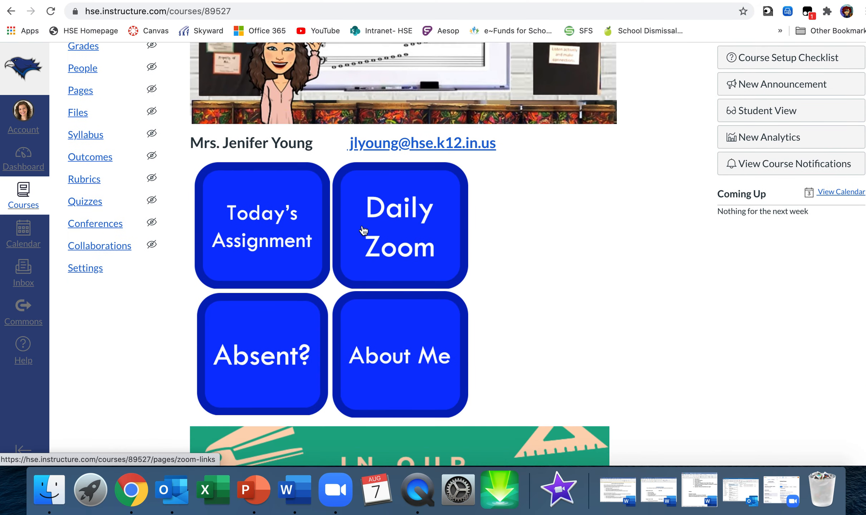
pyautogui.click(389, 267)
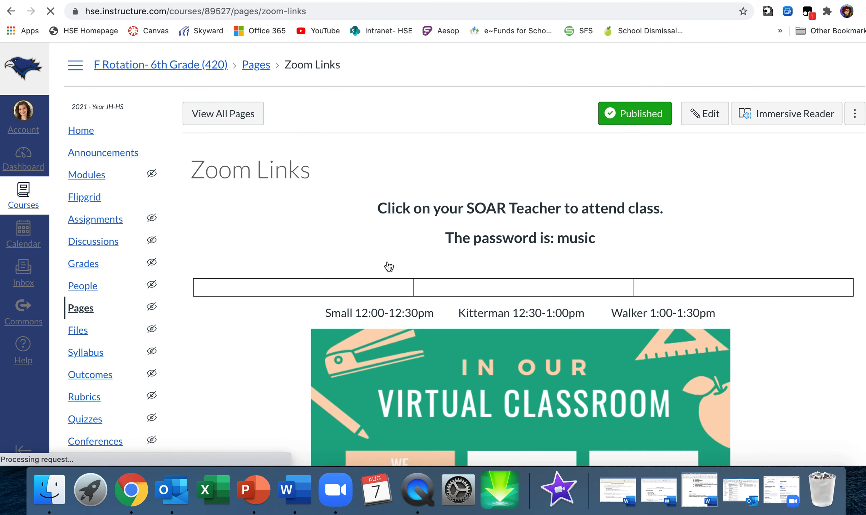
pyautogui.scroll(-3, 389, 267)
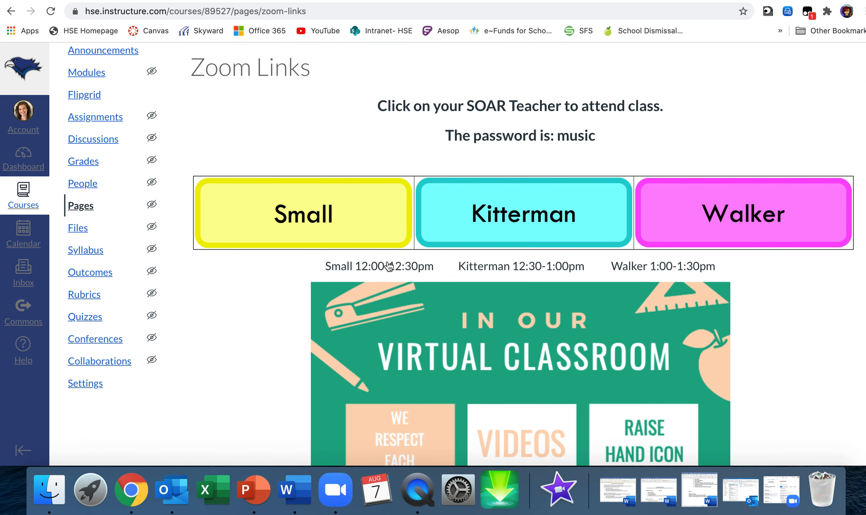
# Return to the course home page and view the page linked to its About Me button
pyautogui.click(10, 12)
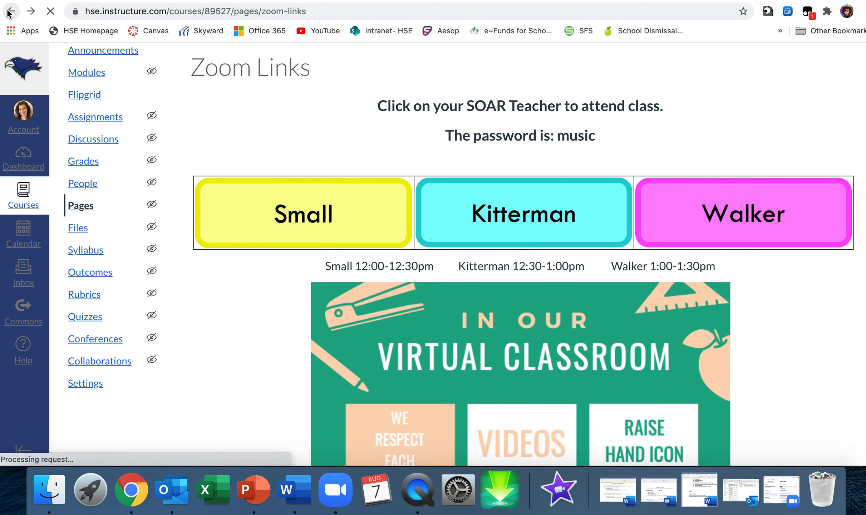
pyautogui.scroll(-1, 306, 219)
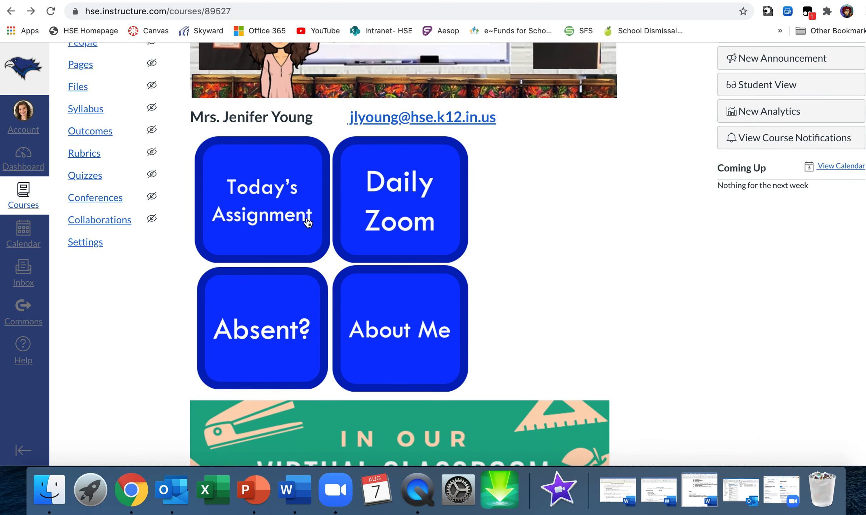
pyautogui.scroll(-1, 308, 223)
pyautogui.click(419, 313)
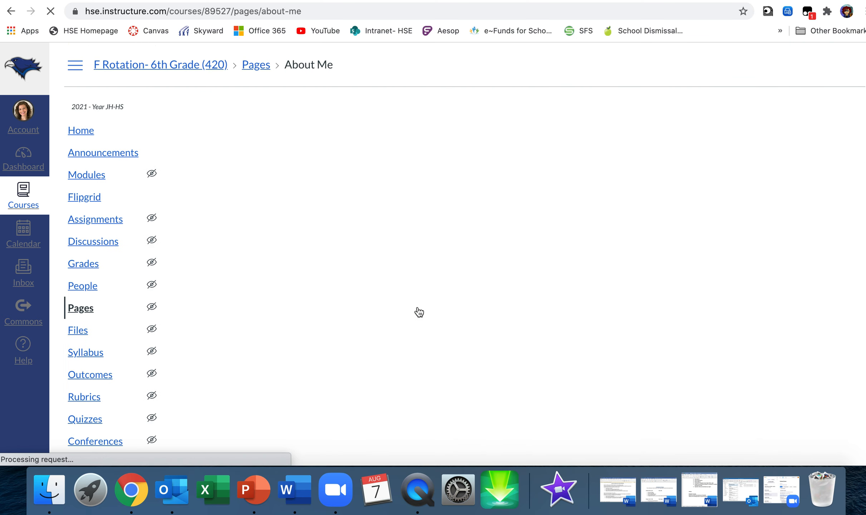
pyautogui.scroll(-2, 419, 312)
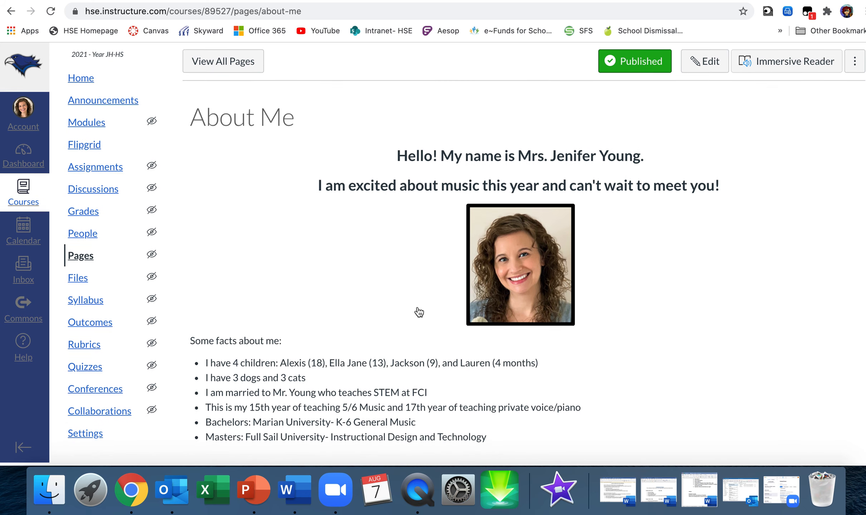
# Go back and view the page linked to the Absent? button, finishing on the course home page
pyautogui.click(11, 12)
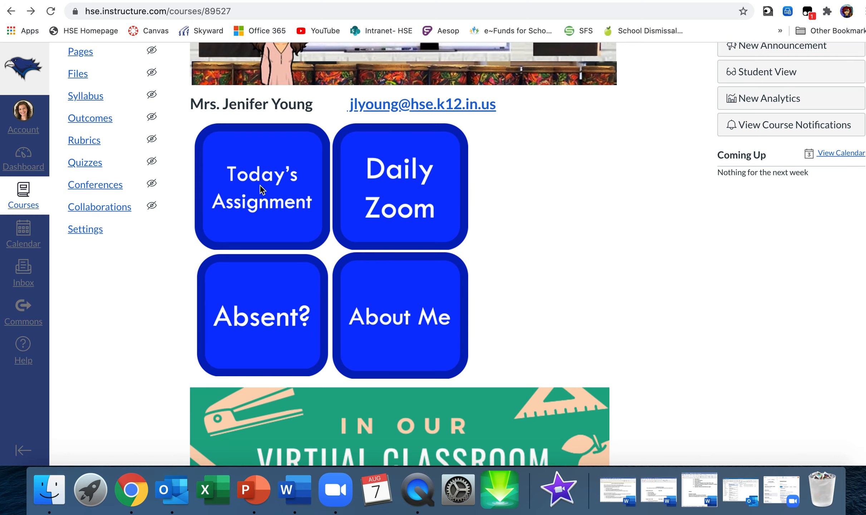
pyautogui.click(271, 326)
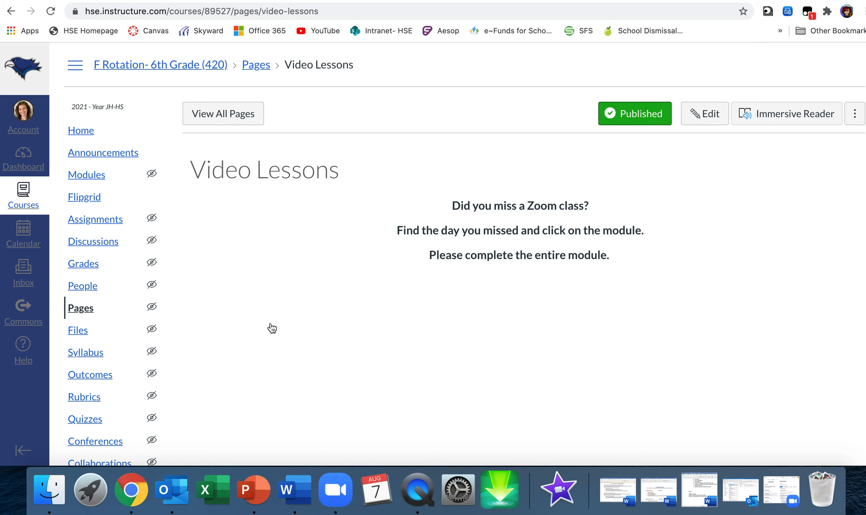
pyautogui.click(79, 135)
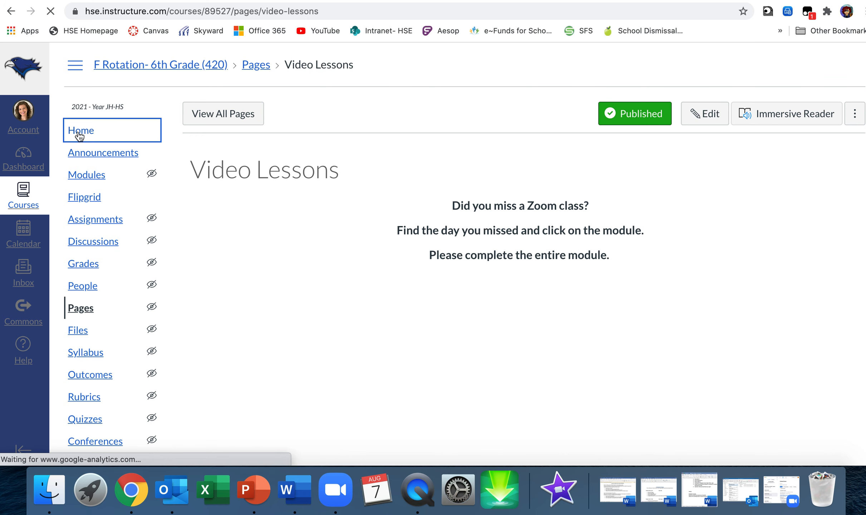